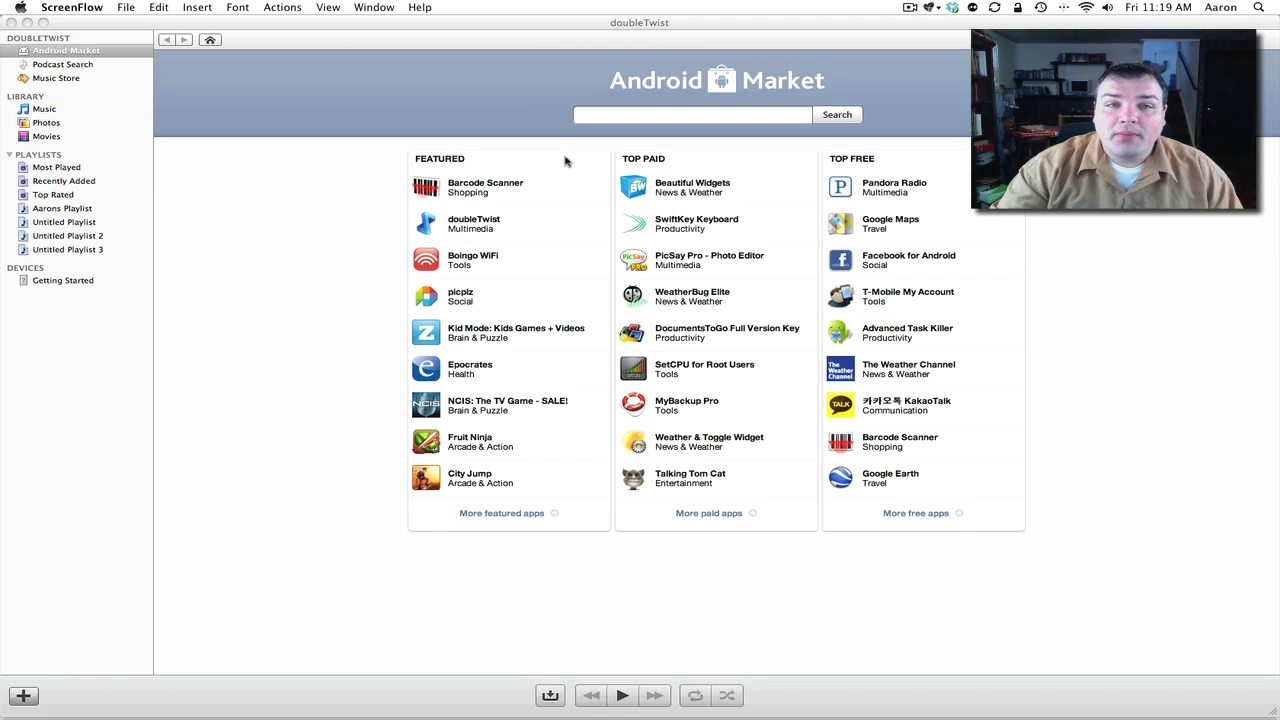
- View the doubleTwist app's details in the Android Market and return to the market's main page
click(492, 224)
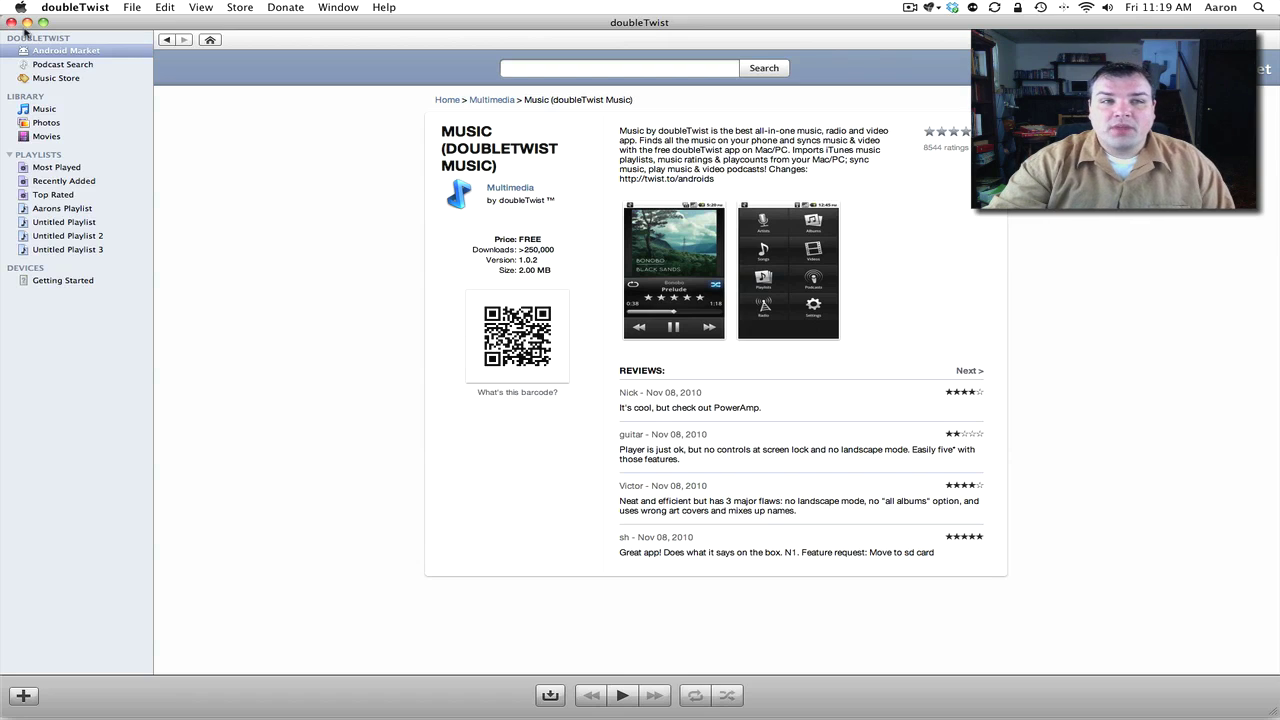
click(164, 43)
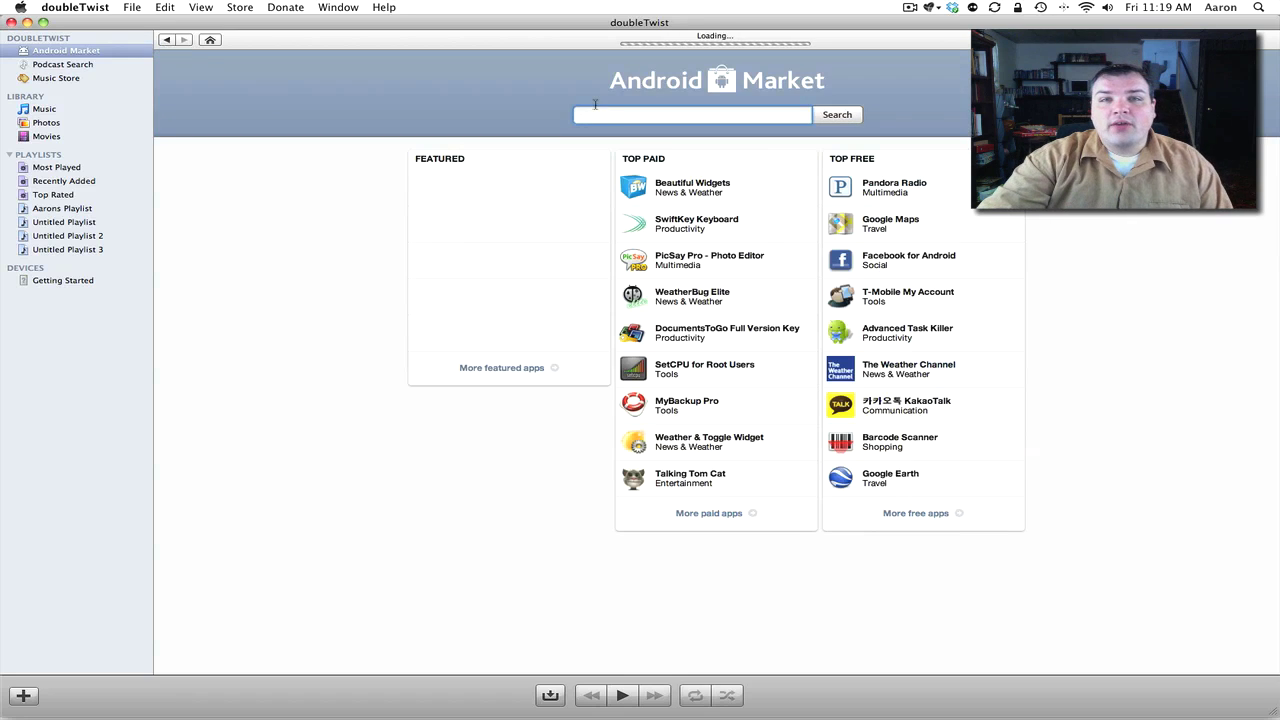
click(637, 112)
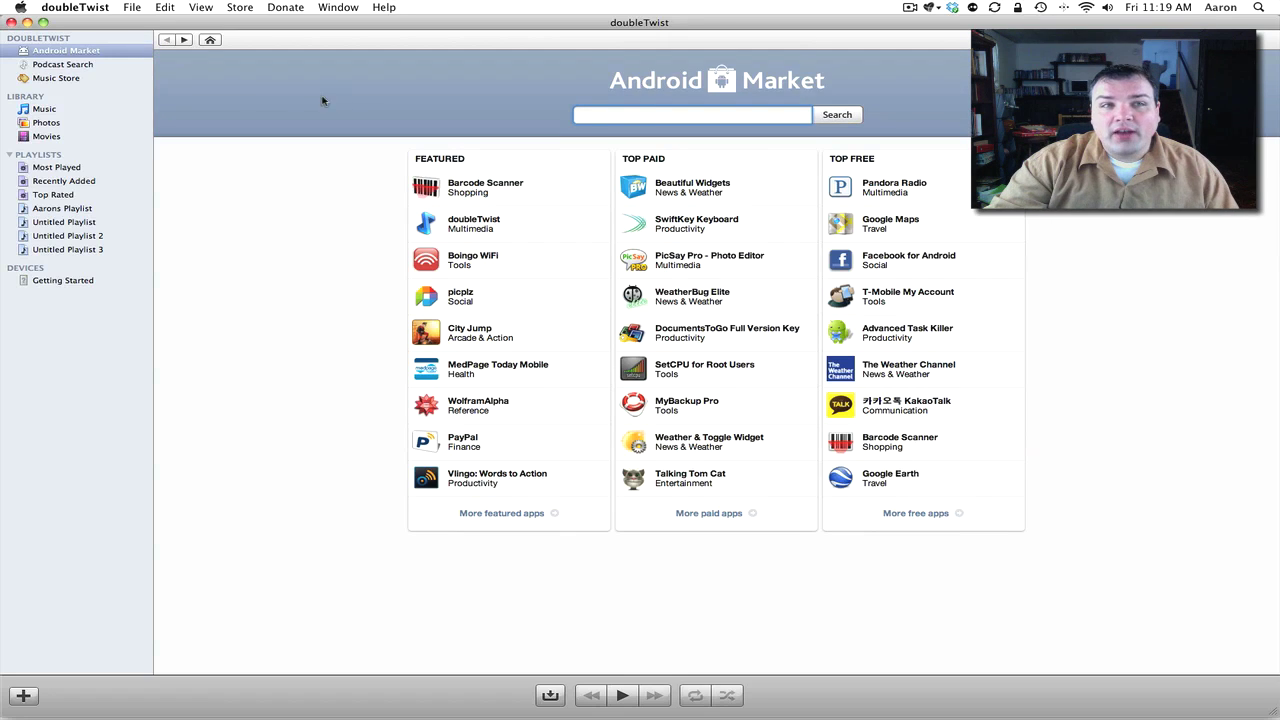
- Search the podcast directory for "twit" and look through the listed shows
click(80, 70)
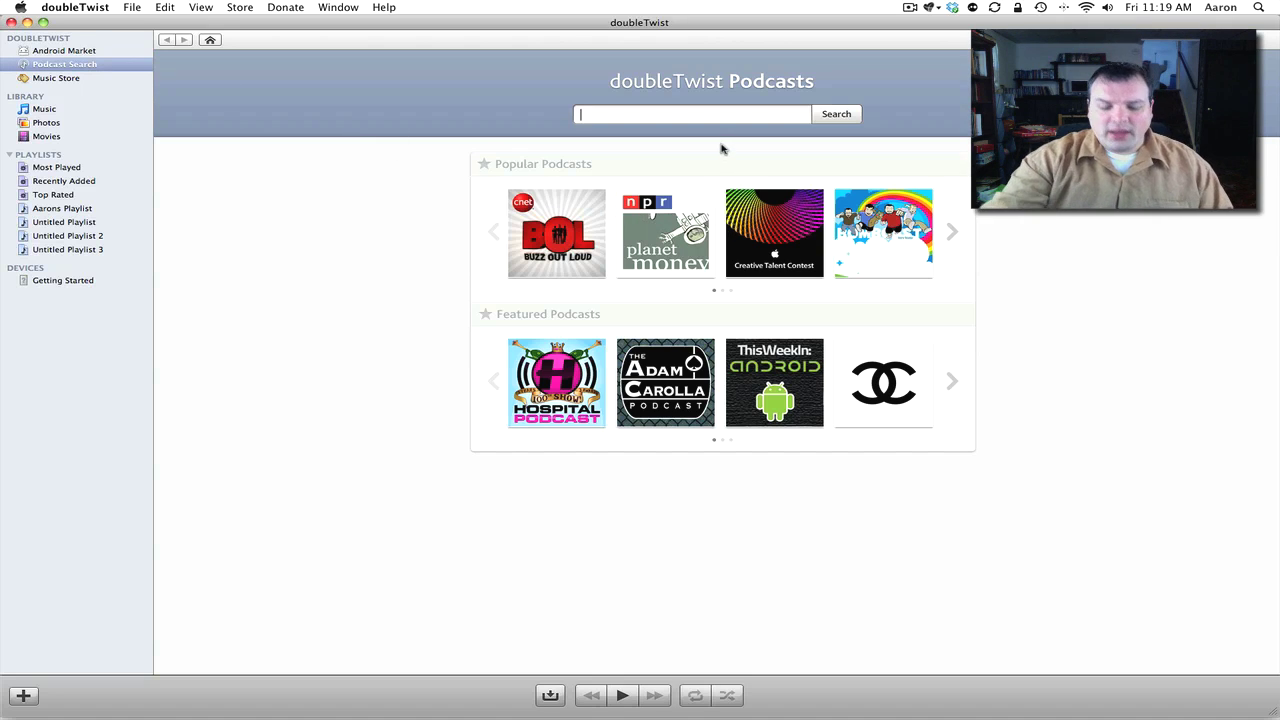
text(twit)
key(Return)
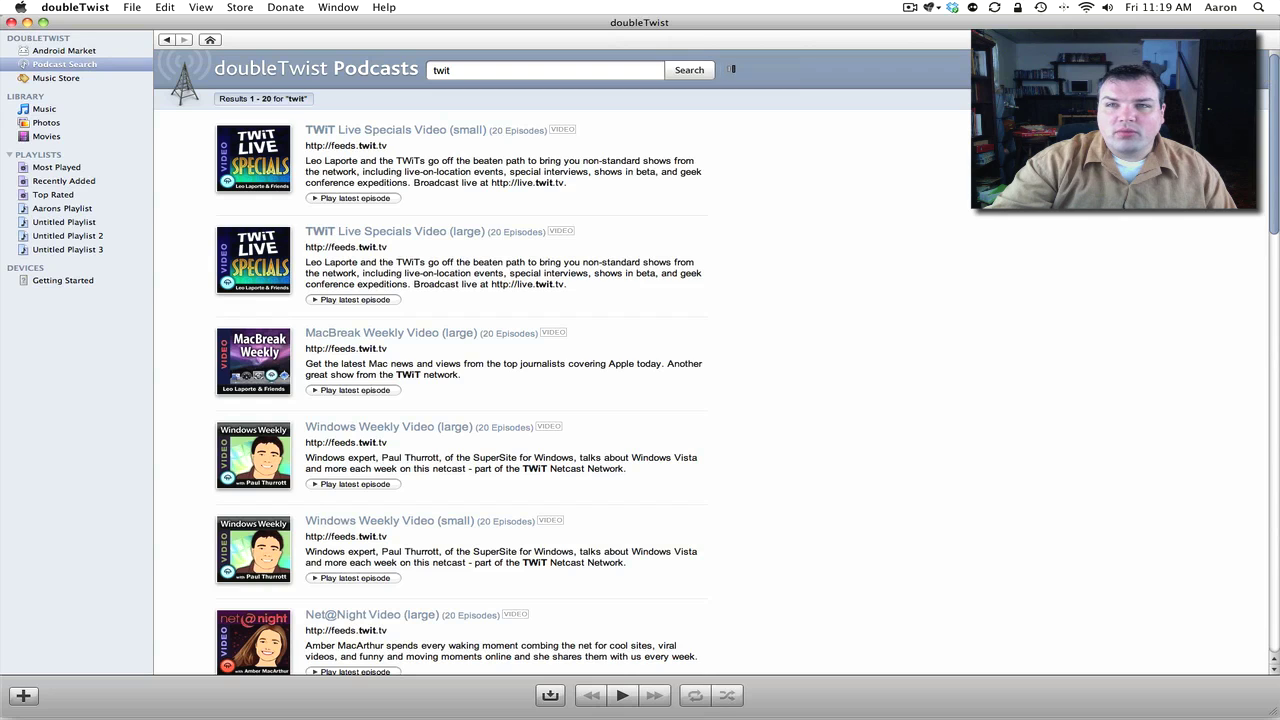
scroll(717, 364, down, 1)
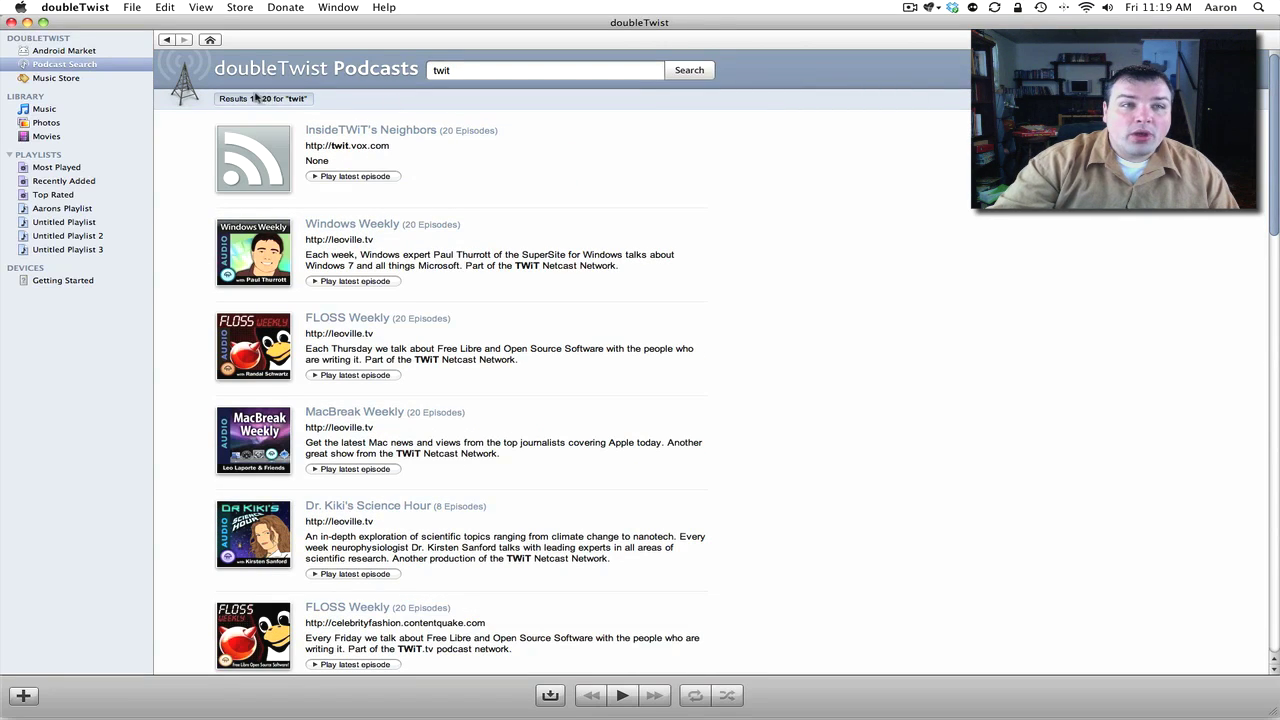
- View the Amazon MP3 store, and examine the artists and albums in the computer's music library
click(67, 80)
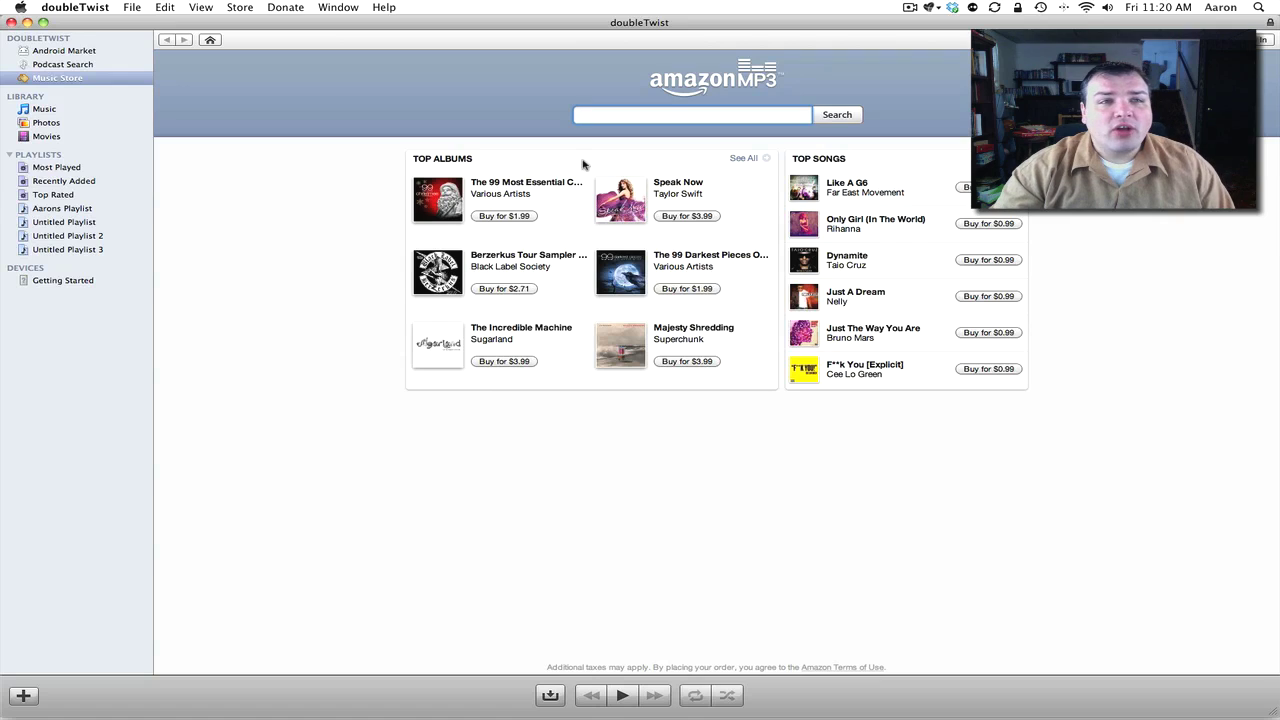
click(44, 110)
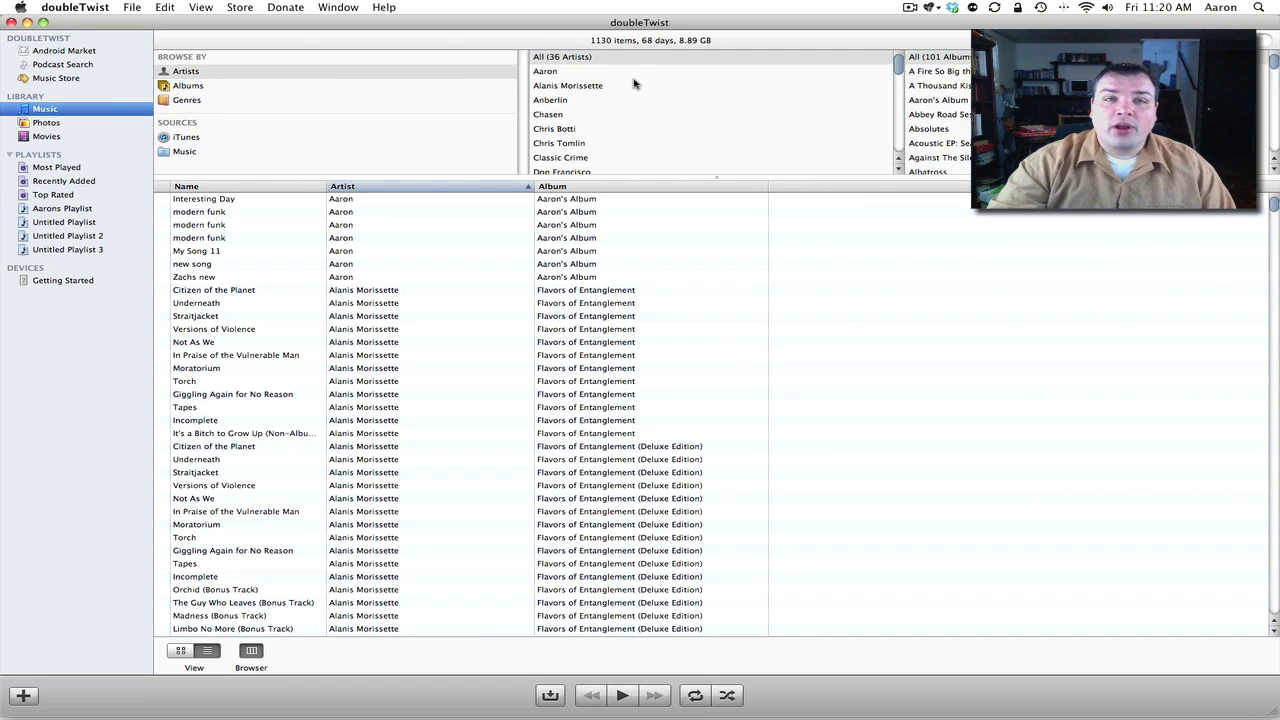
scroll(637, 90, down, 10)
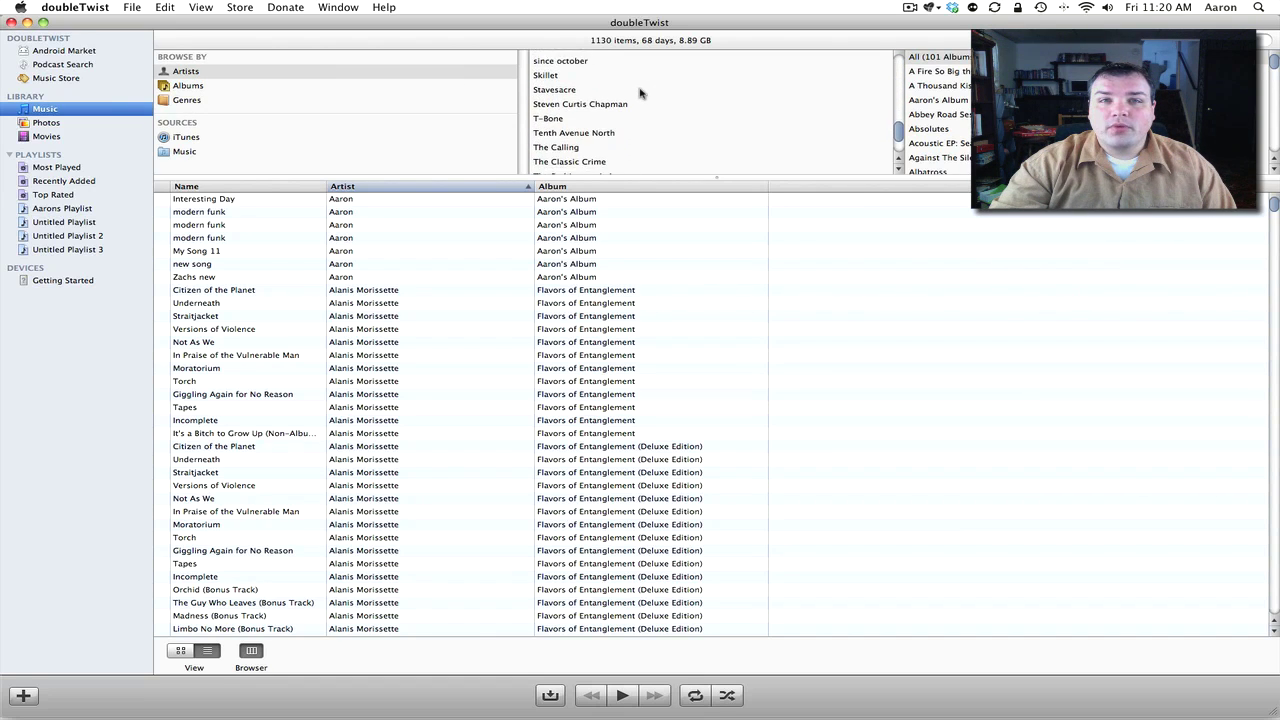
scroll(640, 93, down, 1)
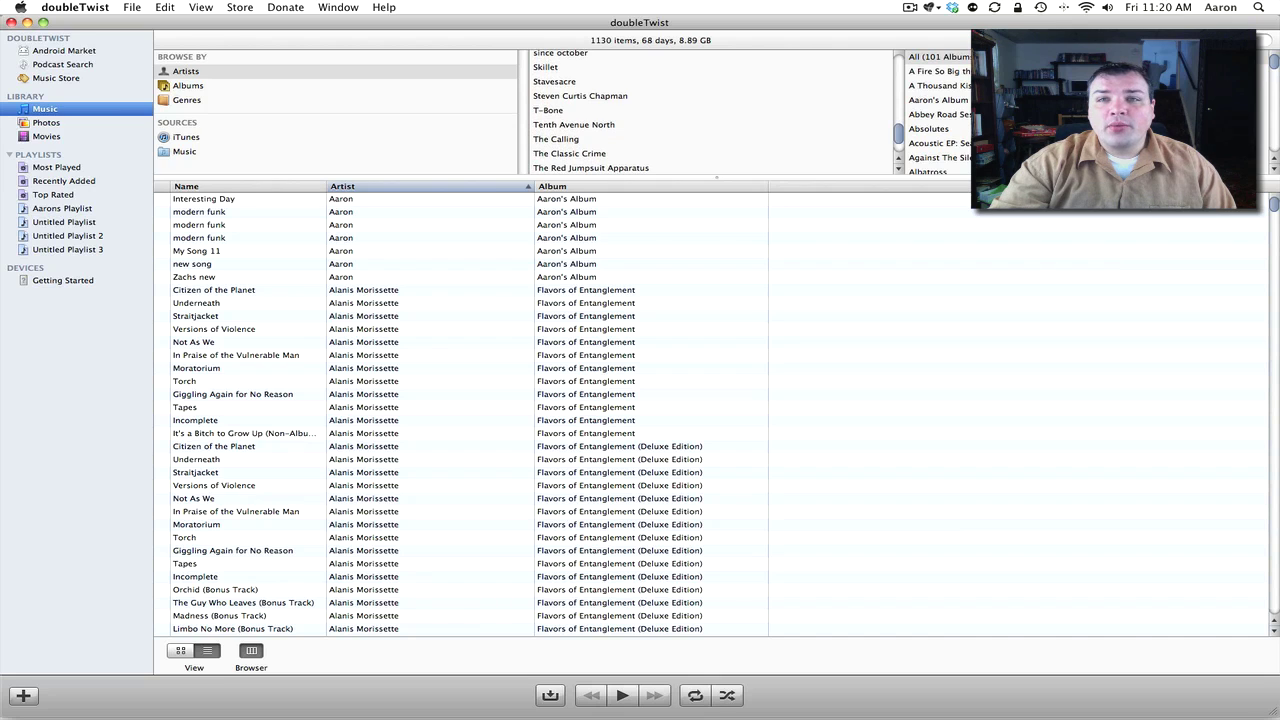
scroll(935, 110, down, 5)
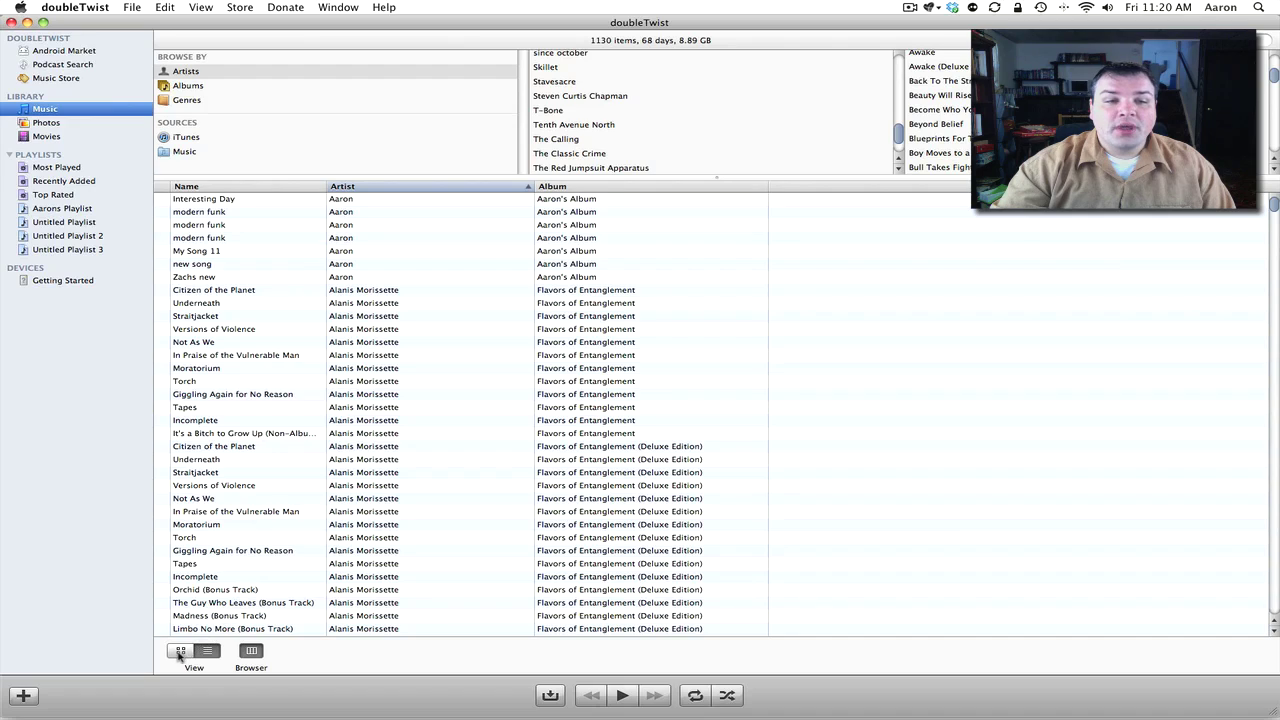
- Hide the music library's artist and album browser and look through the full song list
click(251, 651)
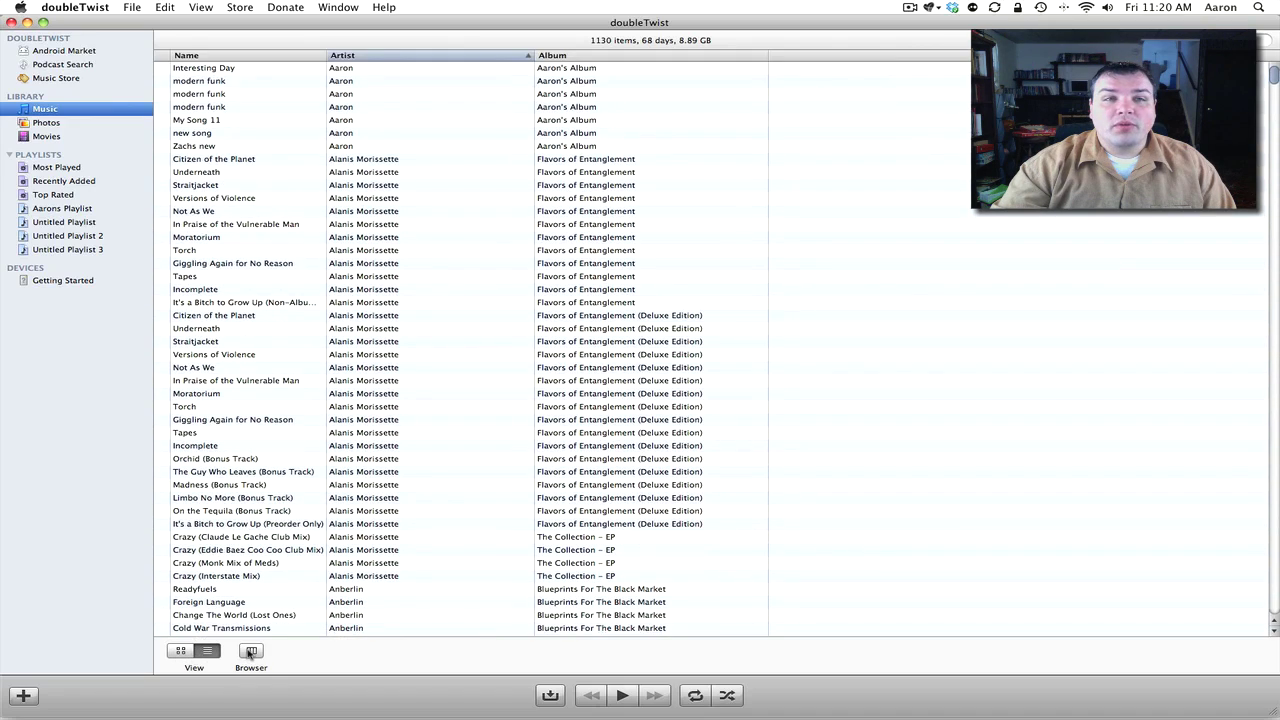
scroll(328, 452, down, 11)
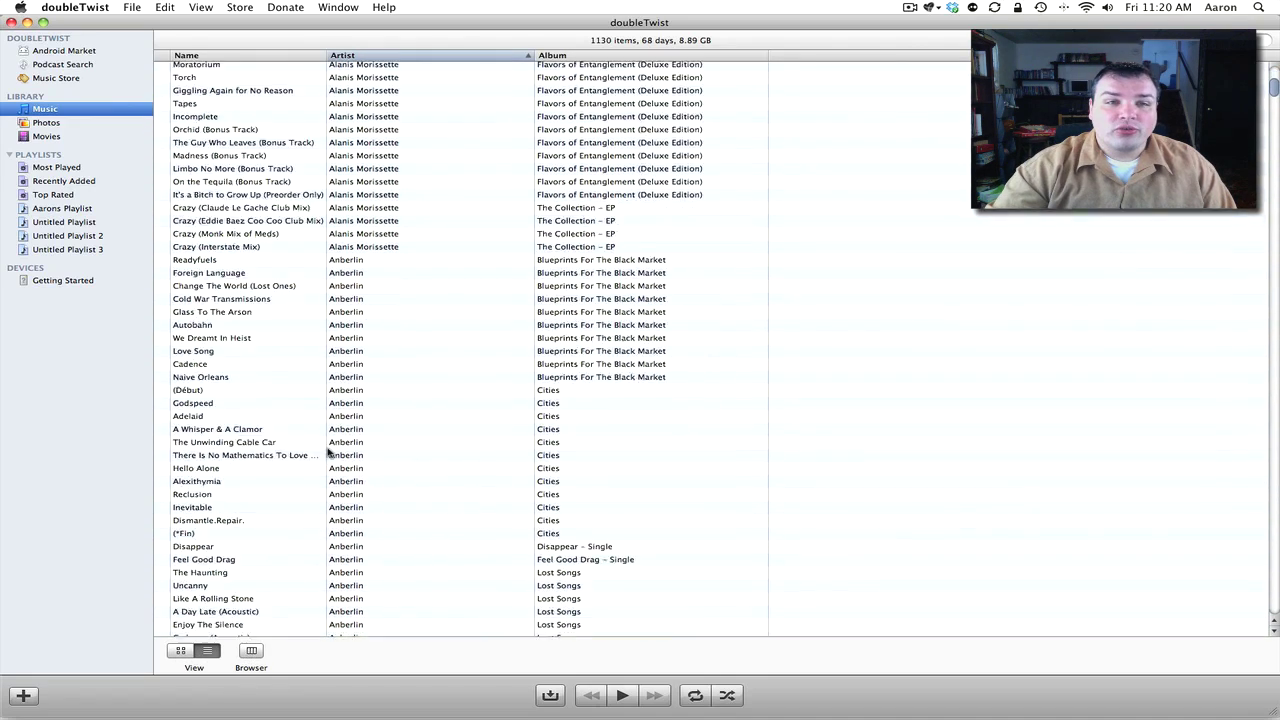
scroll(328, 452, up, 2)
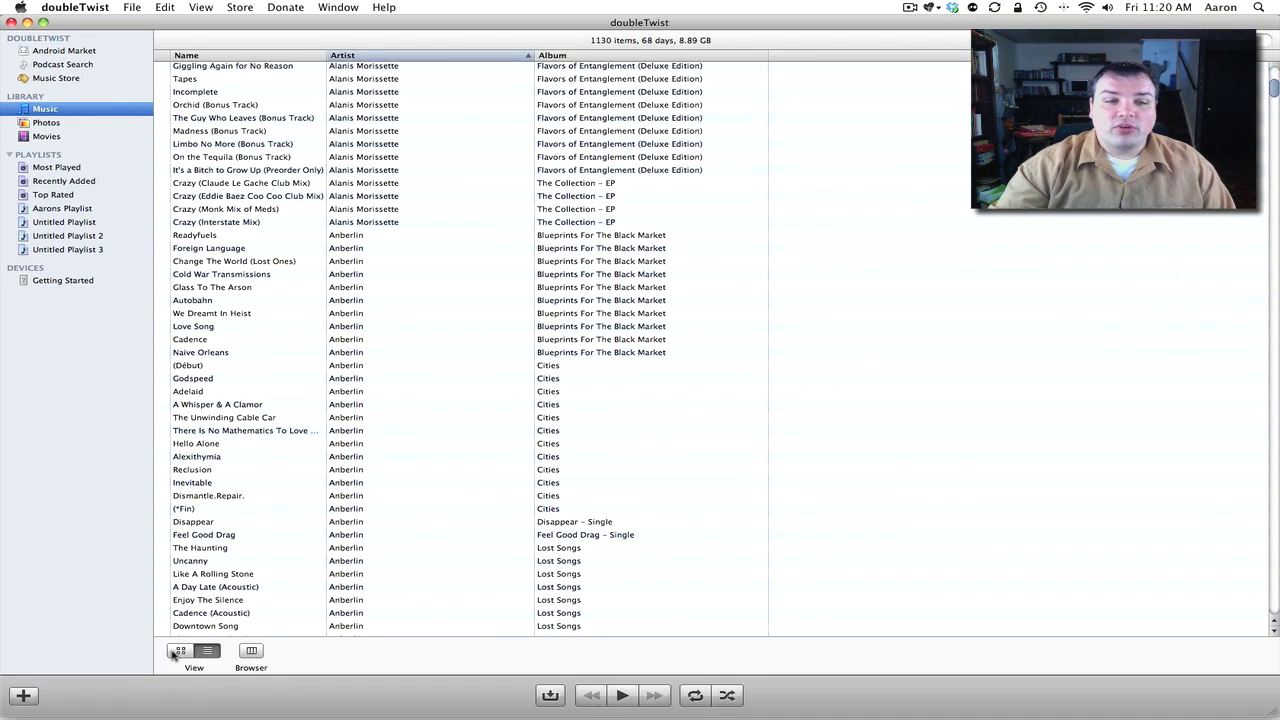
- Look through the songs as an artwork grid, then restore the list view with the artist and album browser
click(180, 651)
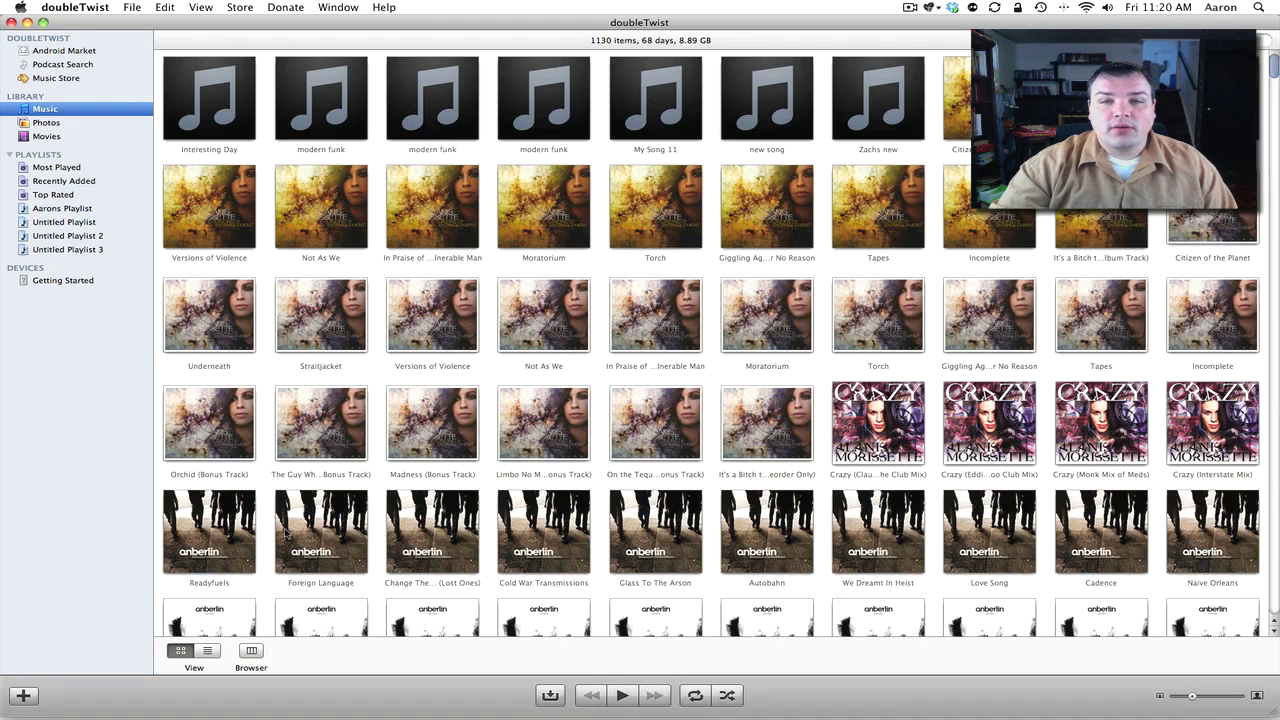
scroll(288, 534, down, 5)
scroll(330, 567, down, 3)
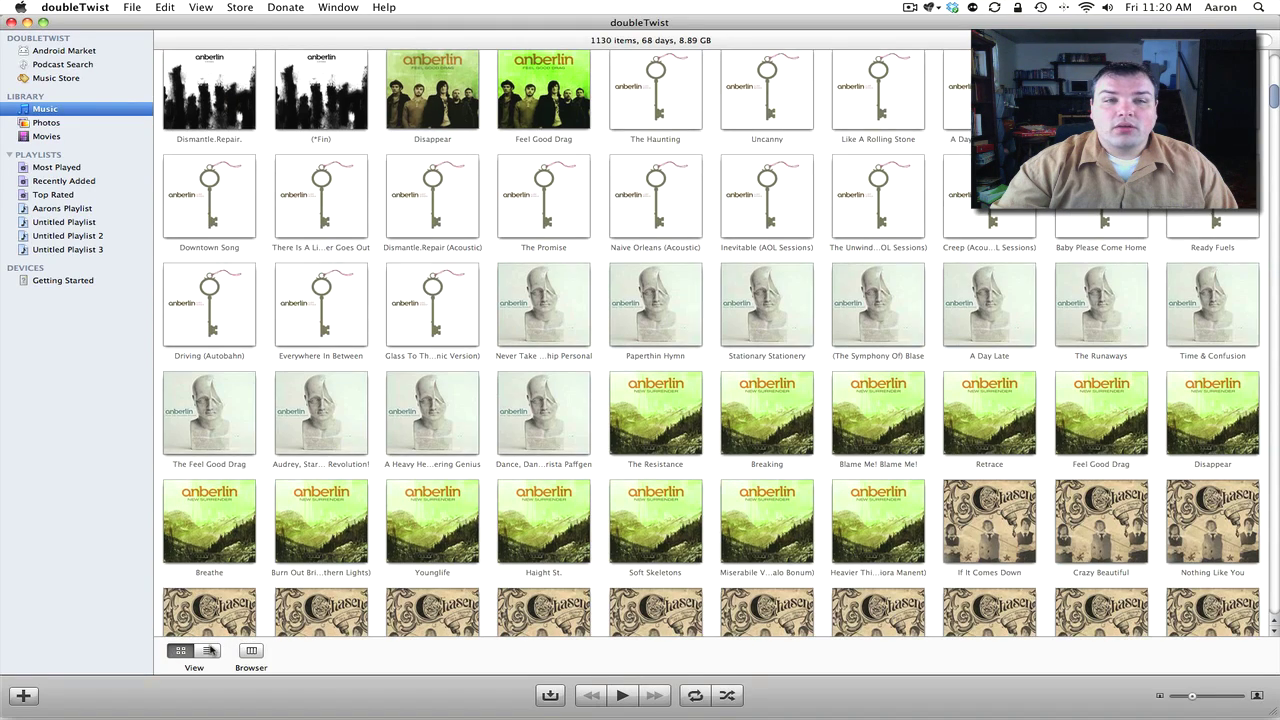
click(207, 651)
click(250, 651)
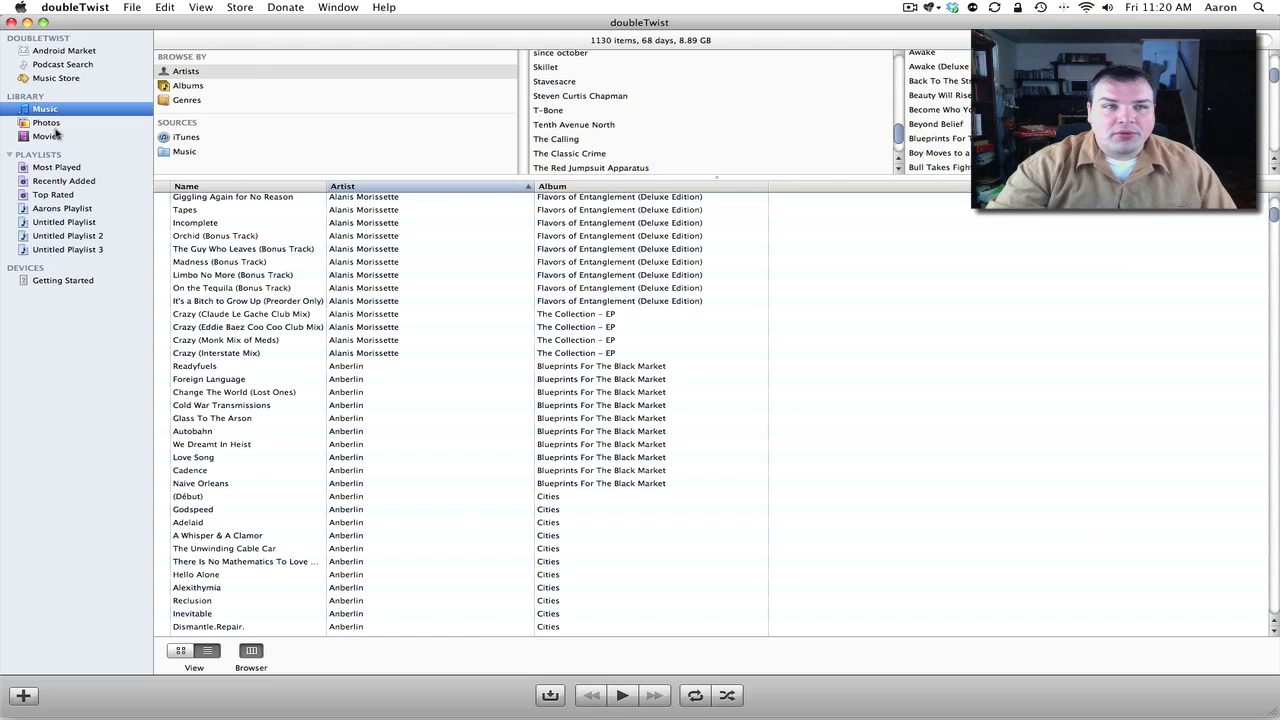
- View the movie library and compare its Movies and iTunes sources, ending on iTunes
click(49, 138)
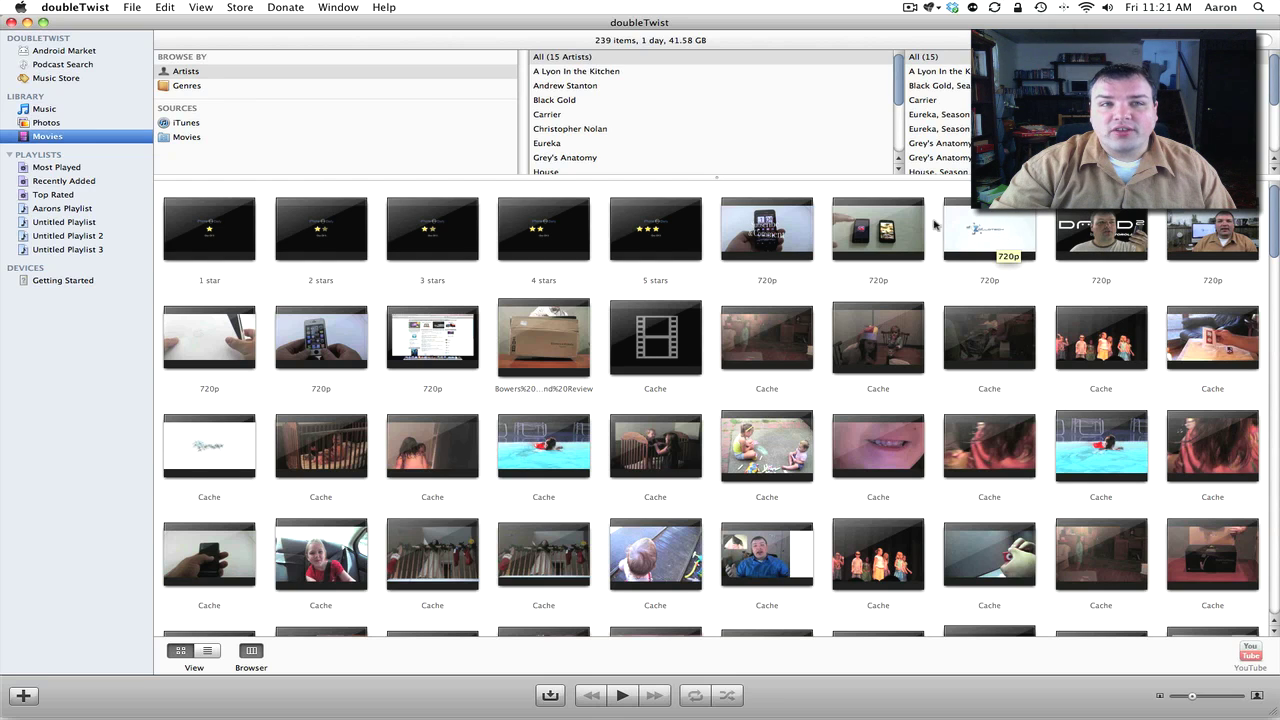
click(186, 124)
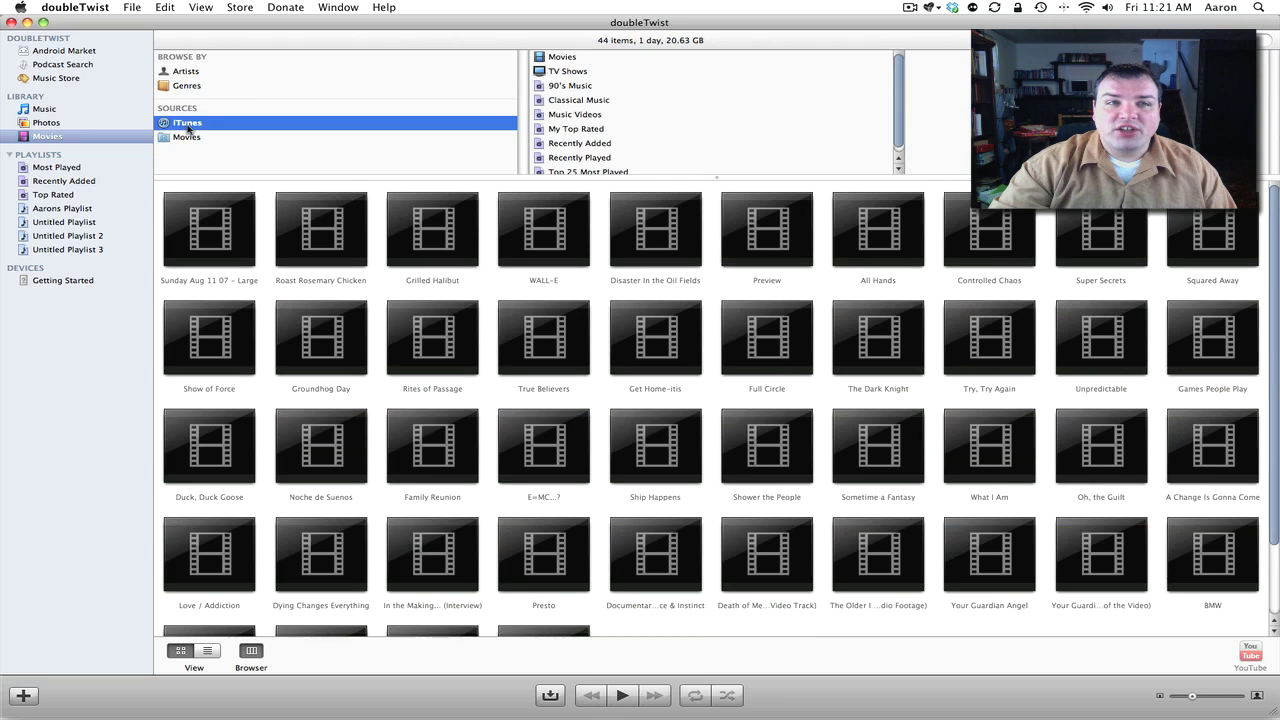
click(187, 137)
click(187, 123)
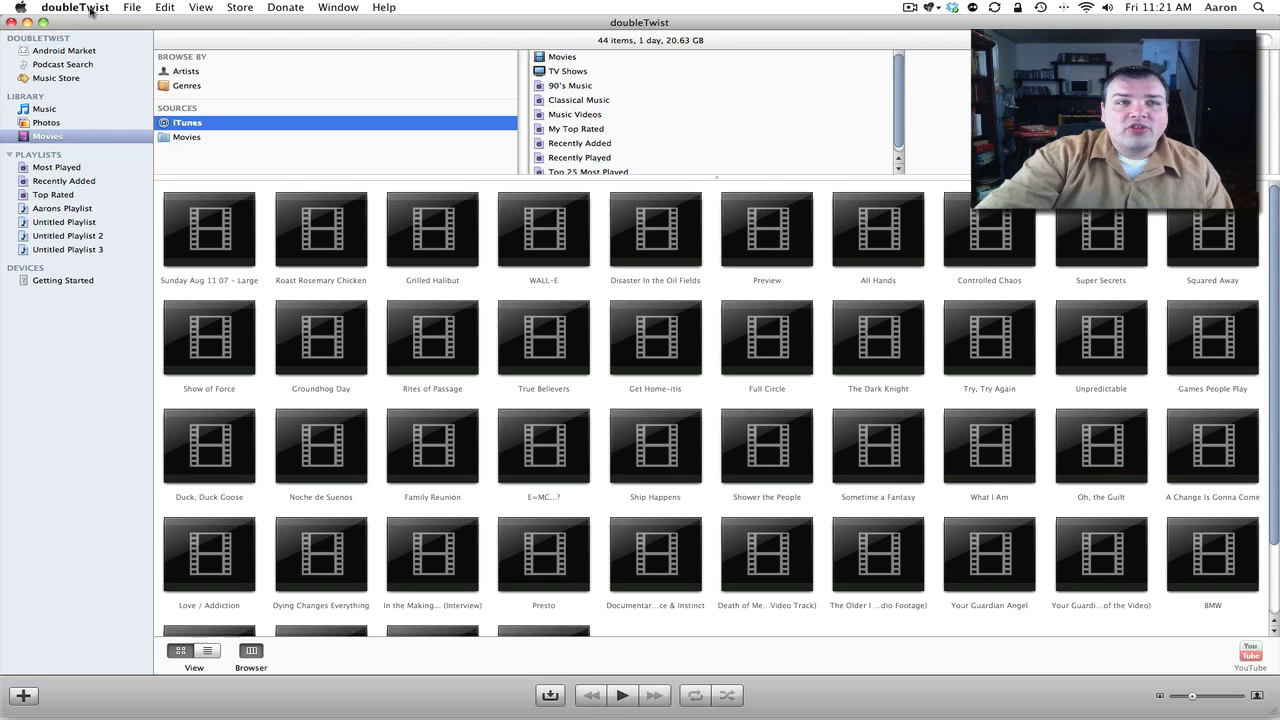
- Return to the music library and review the General, Library and Devices preferences without changing them
click(44, 109)
click(58, 8)
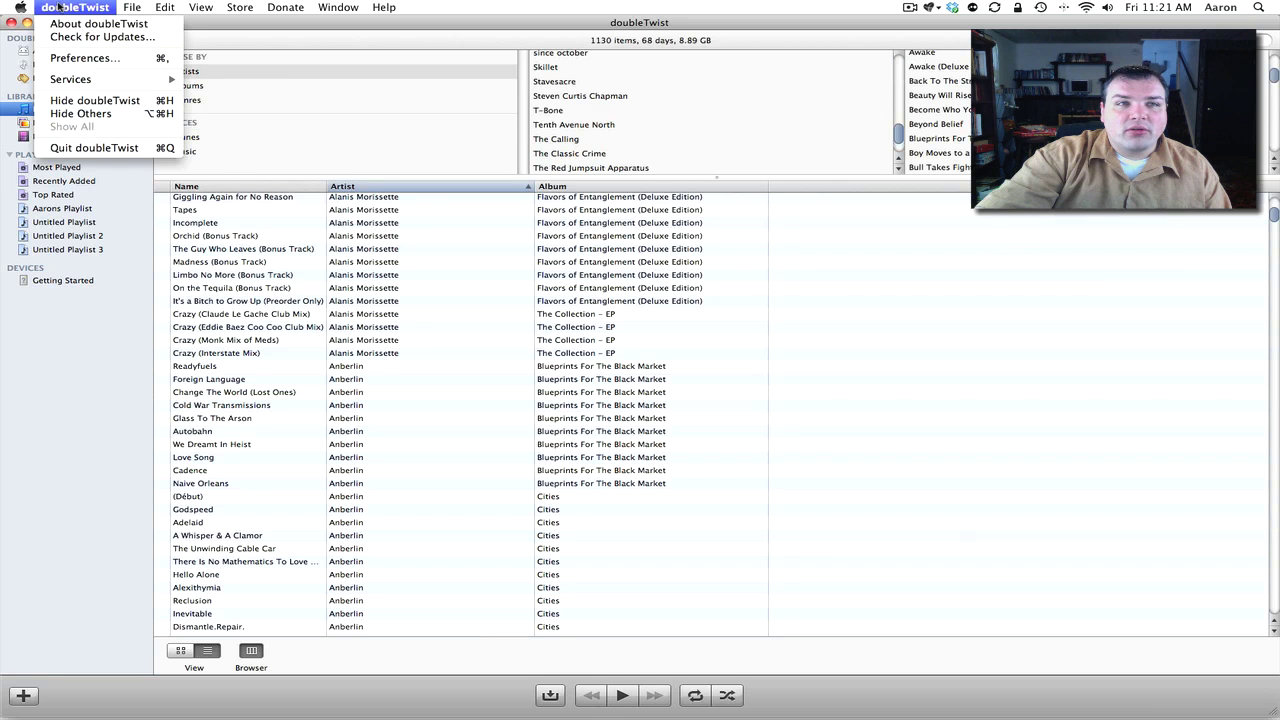
click(95, 58)
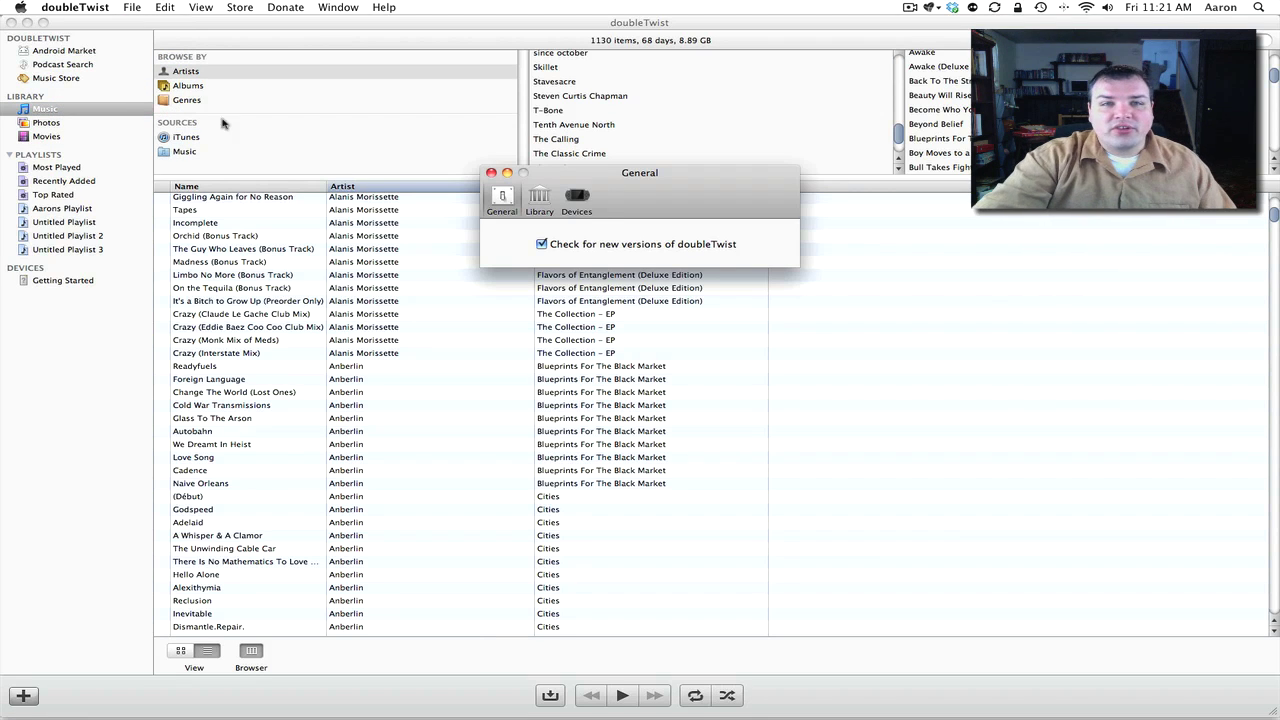
click(540, 203)
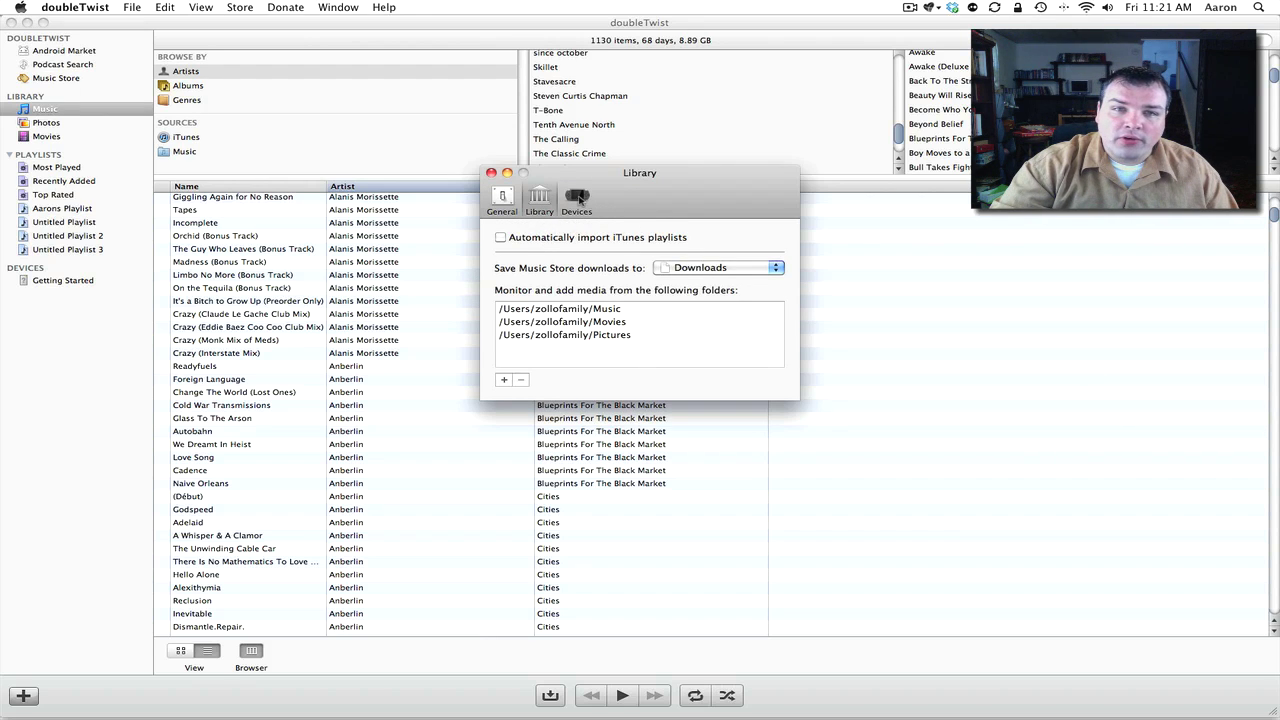
click(578, 198)
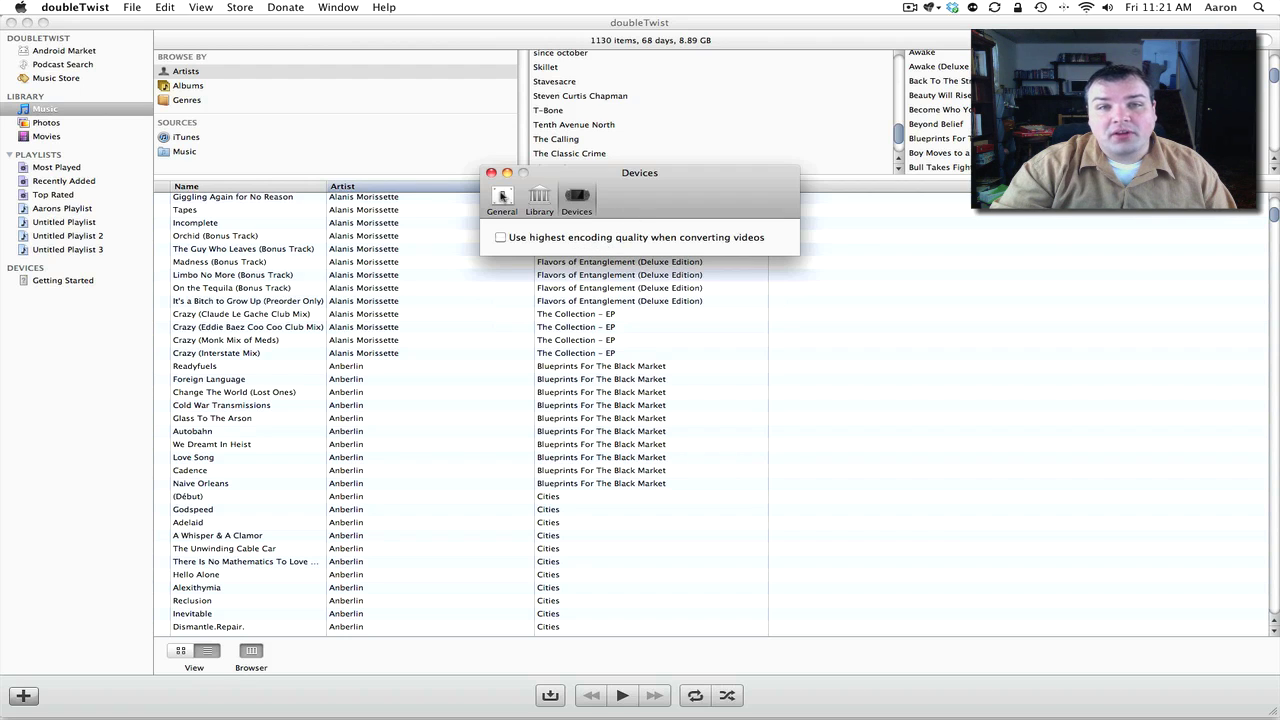
click(491, 174)
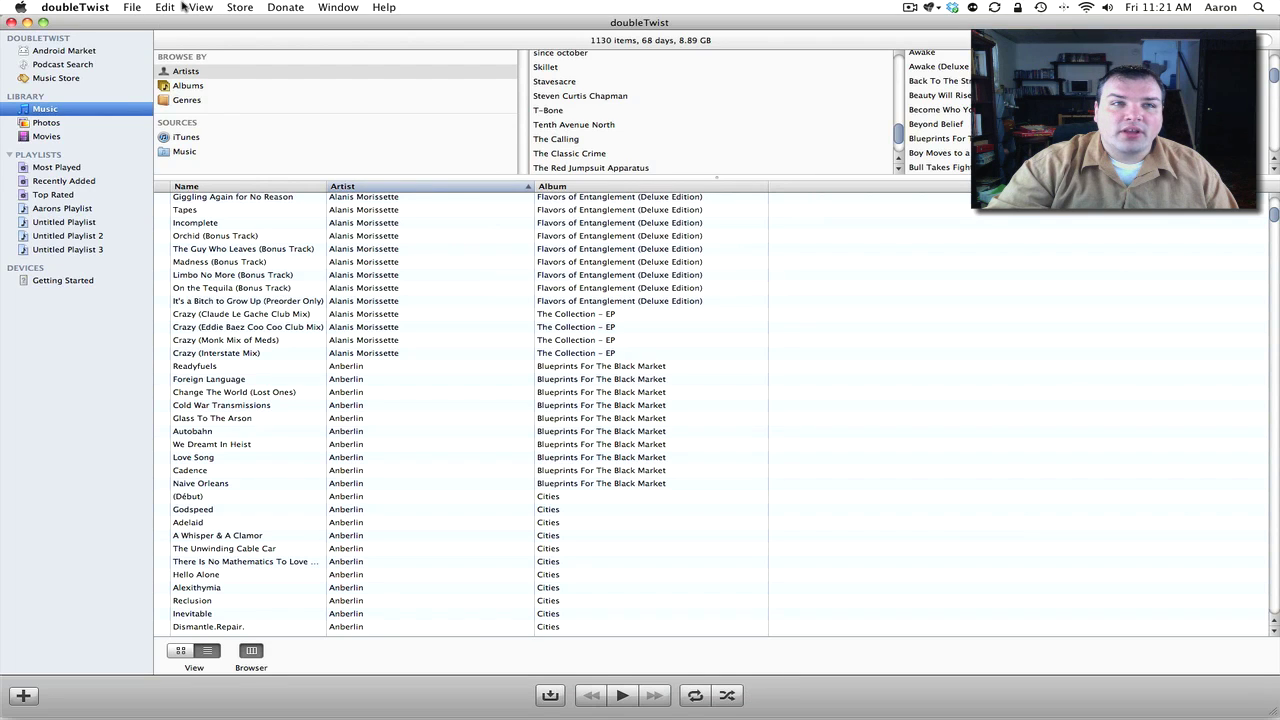
click(243, 7)
mouse_move(278, 6)
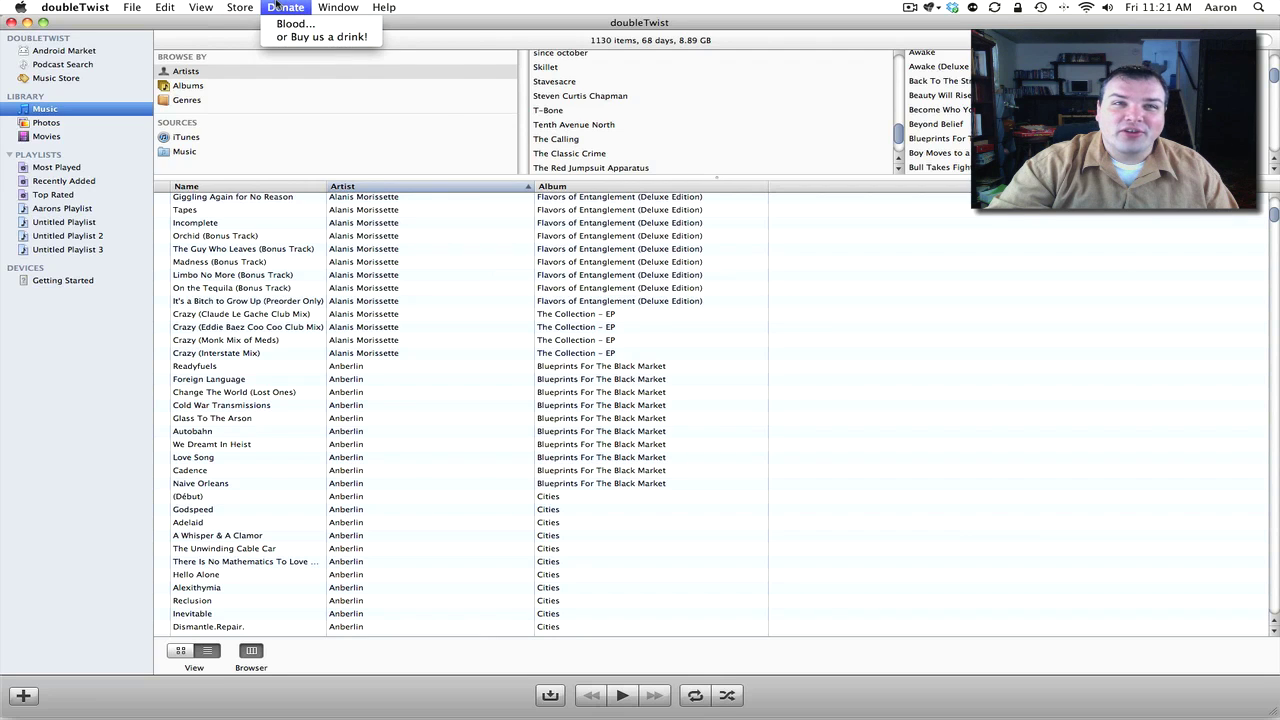
mouse_move(335, 7)
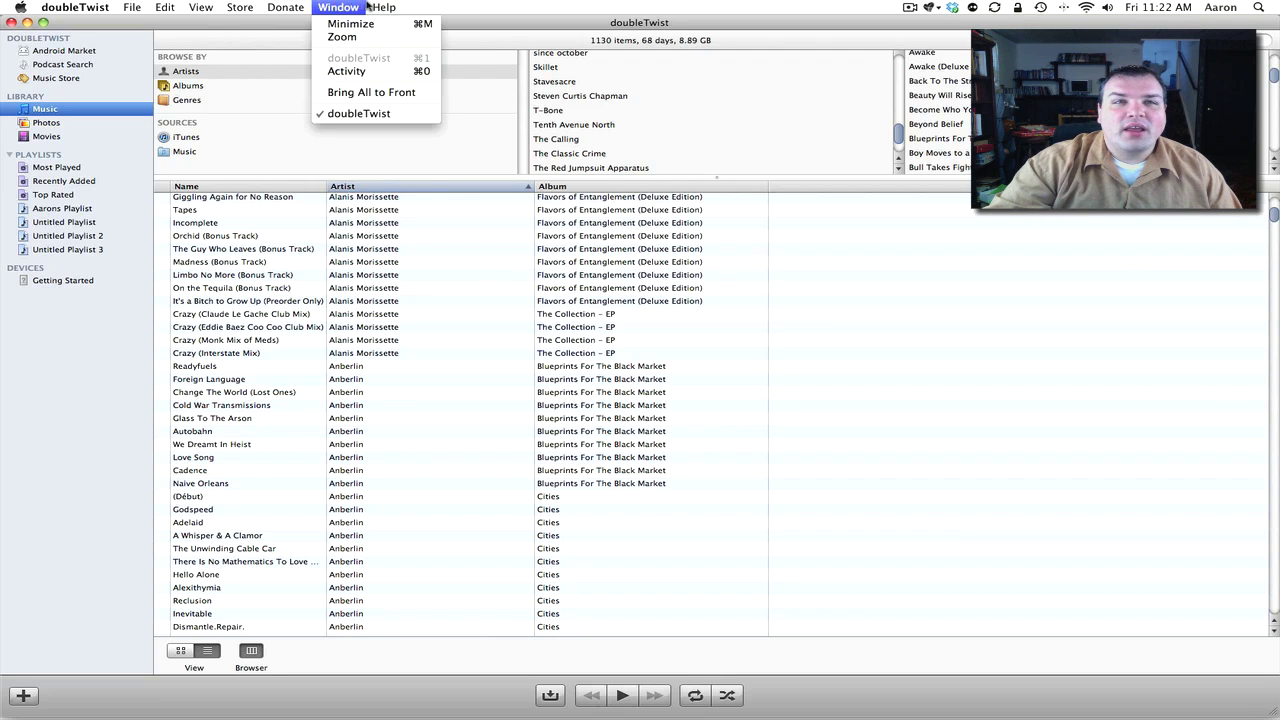
click(31, 348)
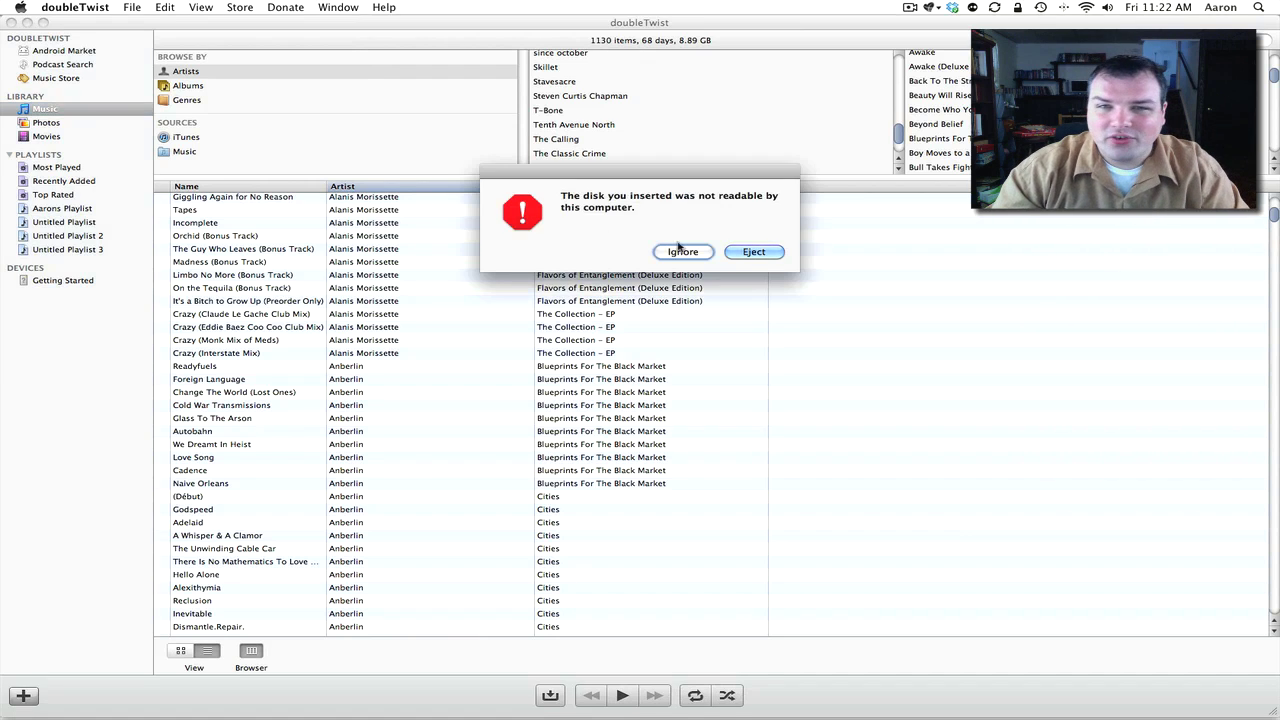
- Ignore the unreadable-disk alert and examine the music, photos and movies stored on the Motorola A955
click(680, 251)
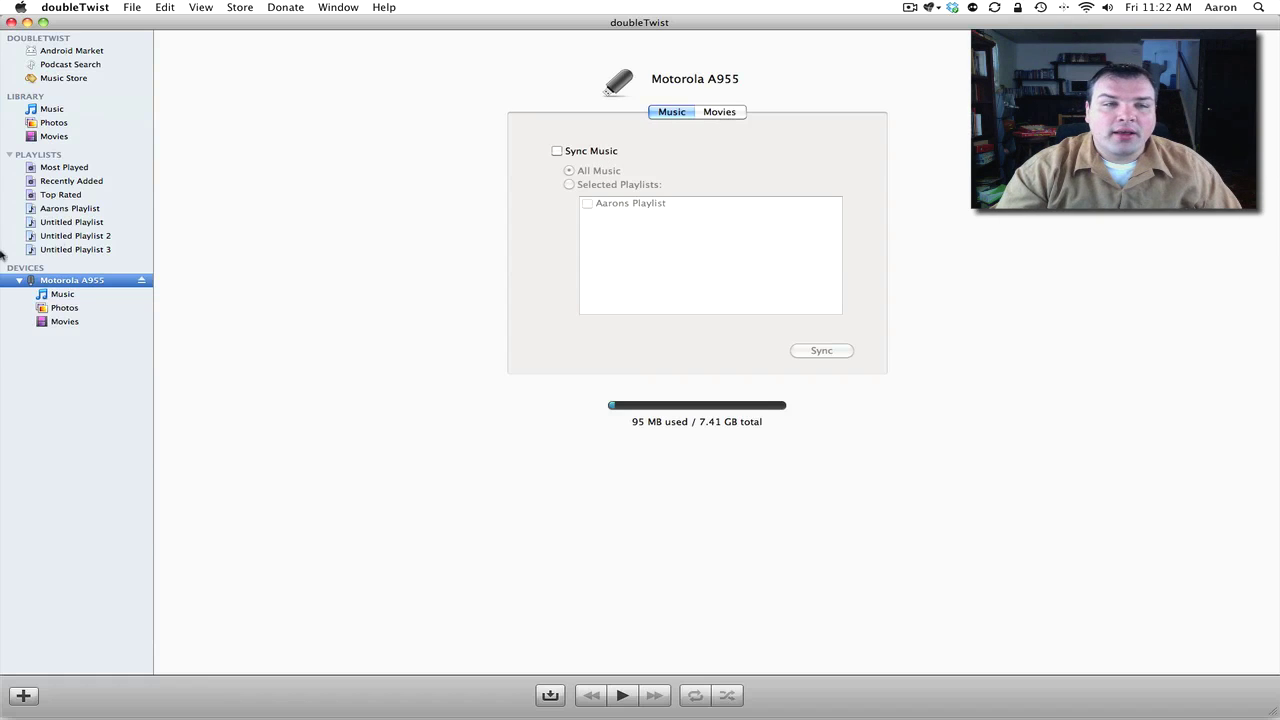
click(63, 295)
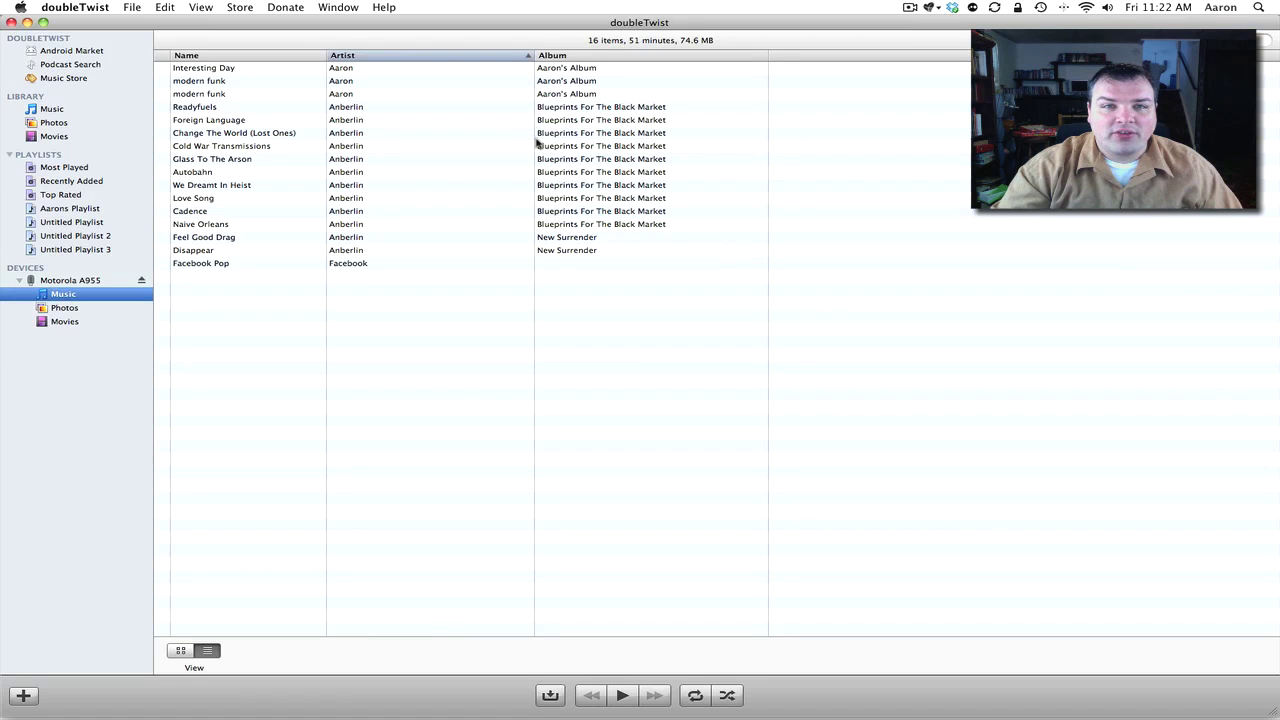
click(67, 309)
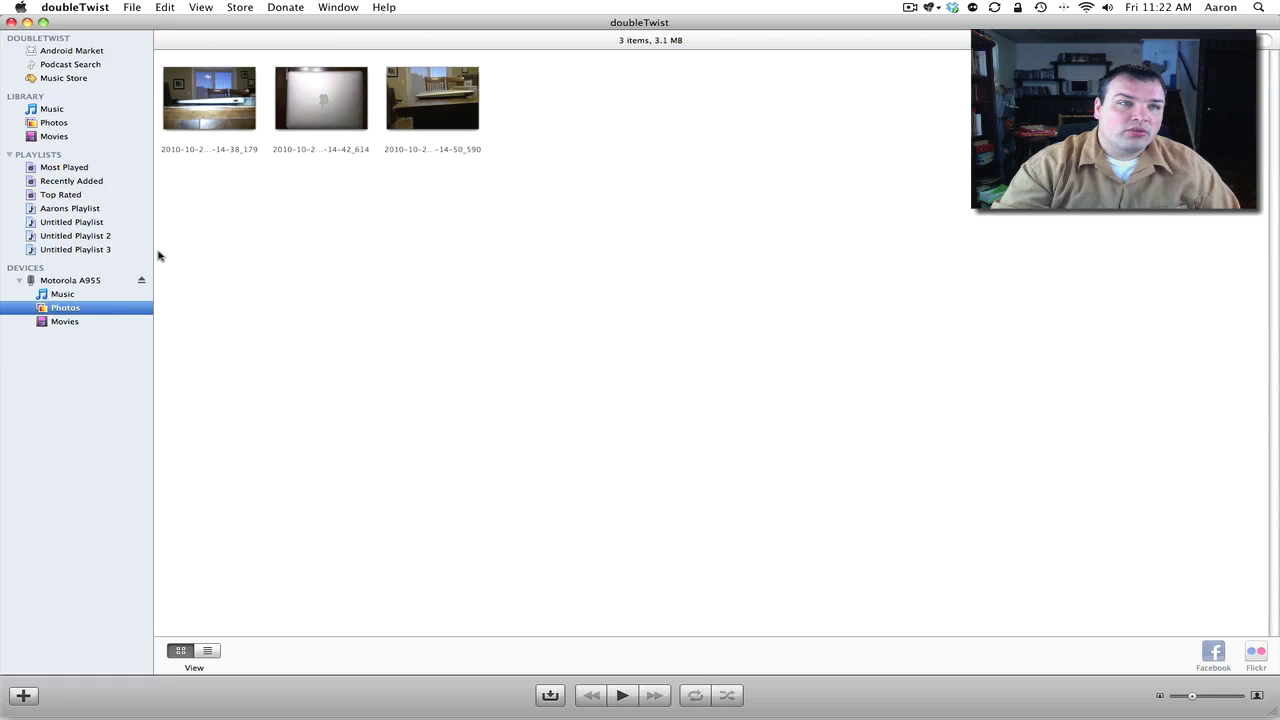
click(80, 322)
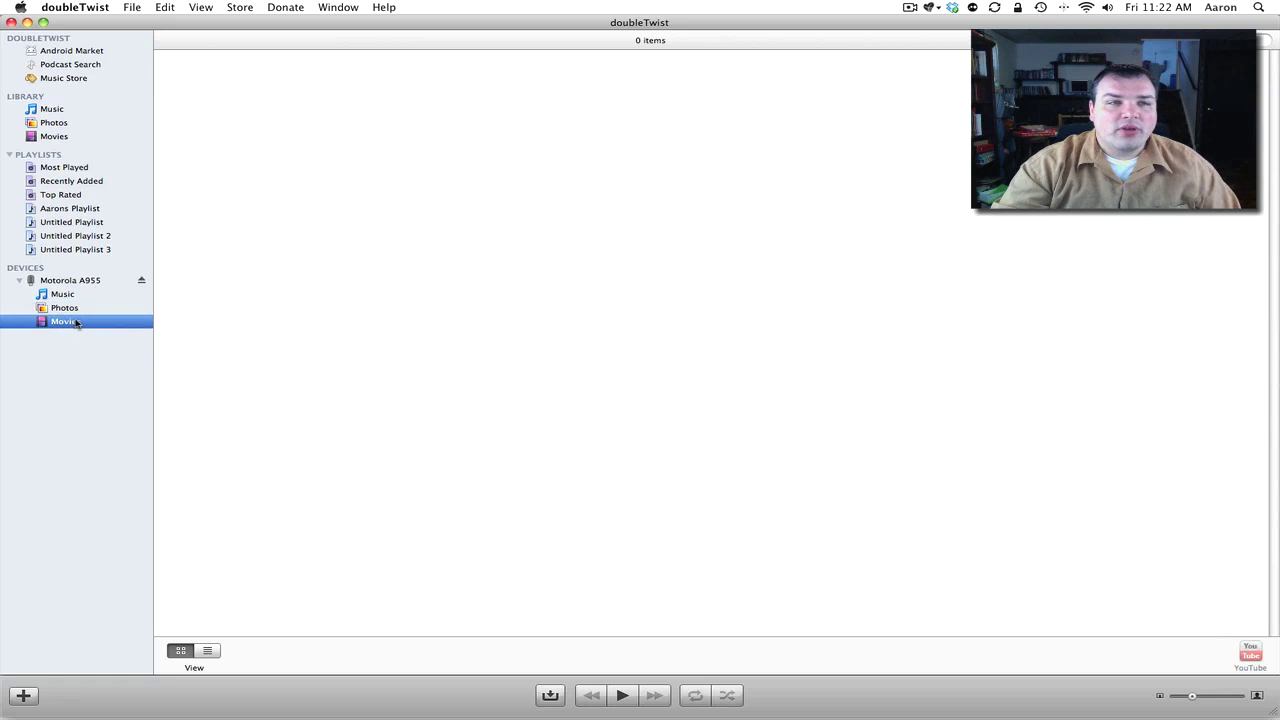
click(68, 309)
click(66, 295)
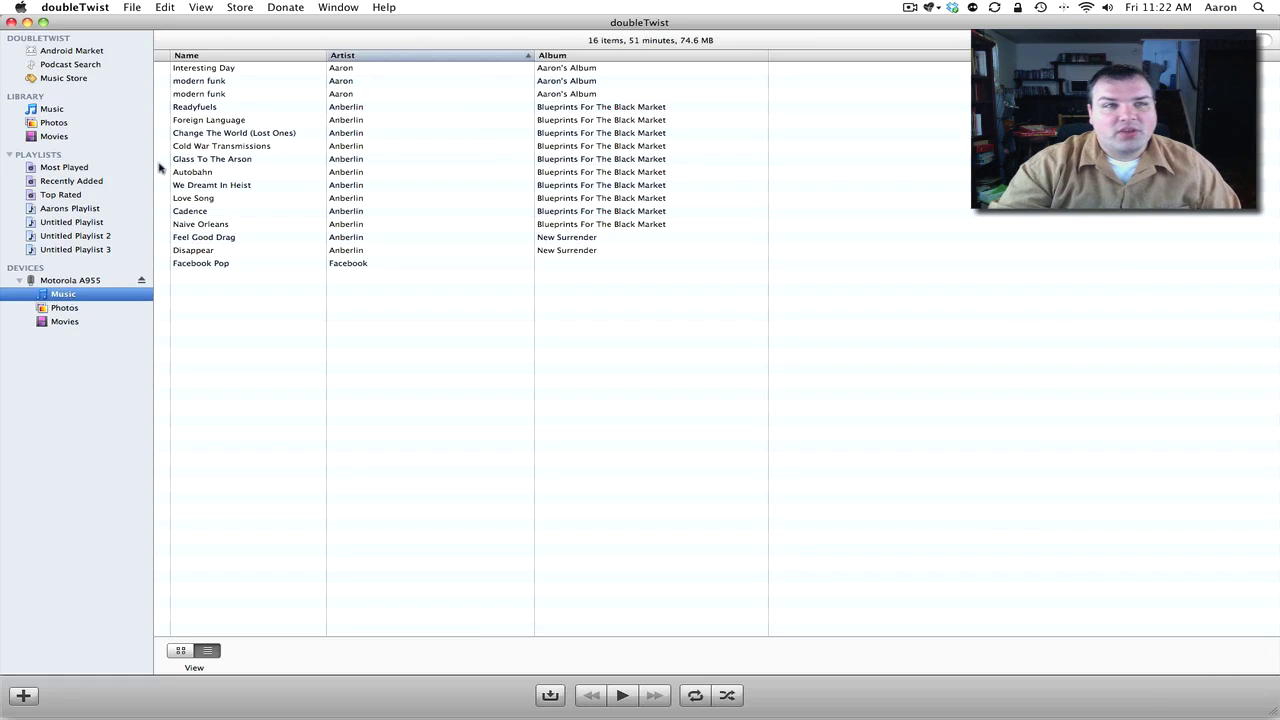
- Copy every song of Search the City's album A Fire So Big the Heavens Can See It from the music library to the Motorola A955
click(54, 109)
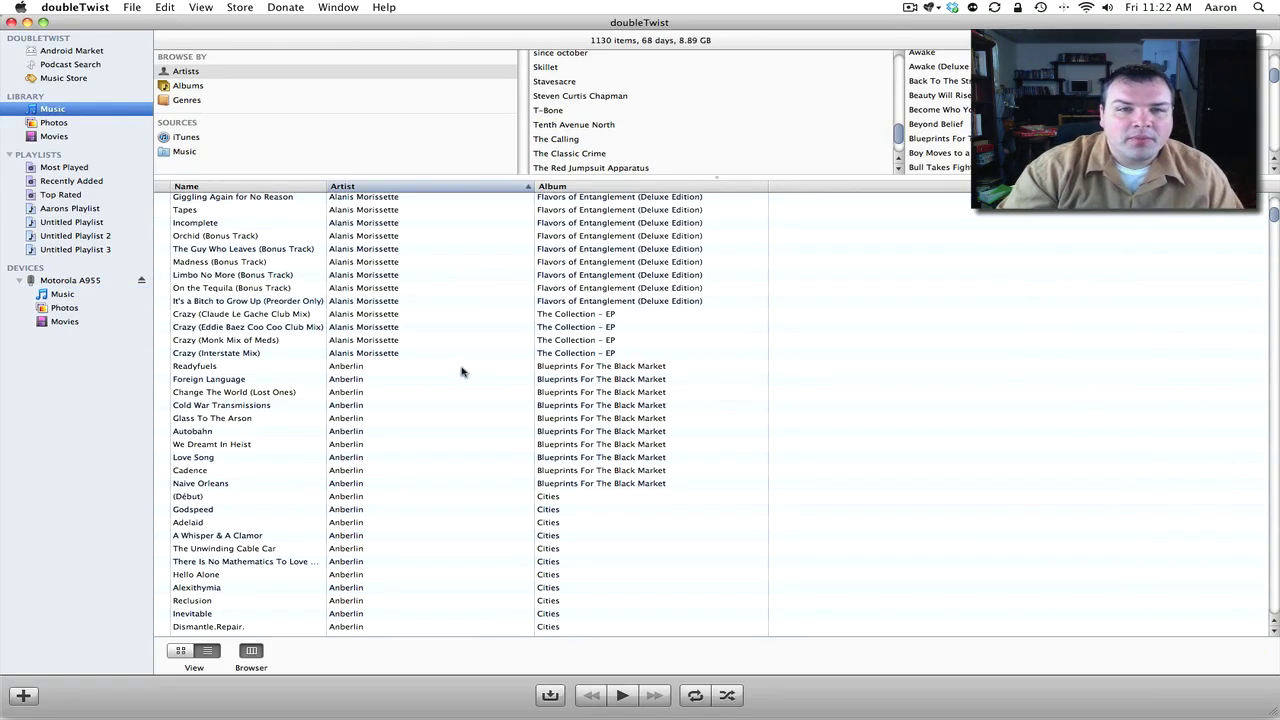
scroll(458, 368, down, 20)
scroll(452, 367, down, 20)
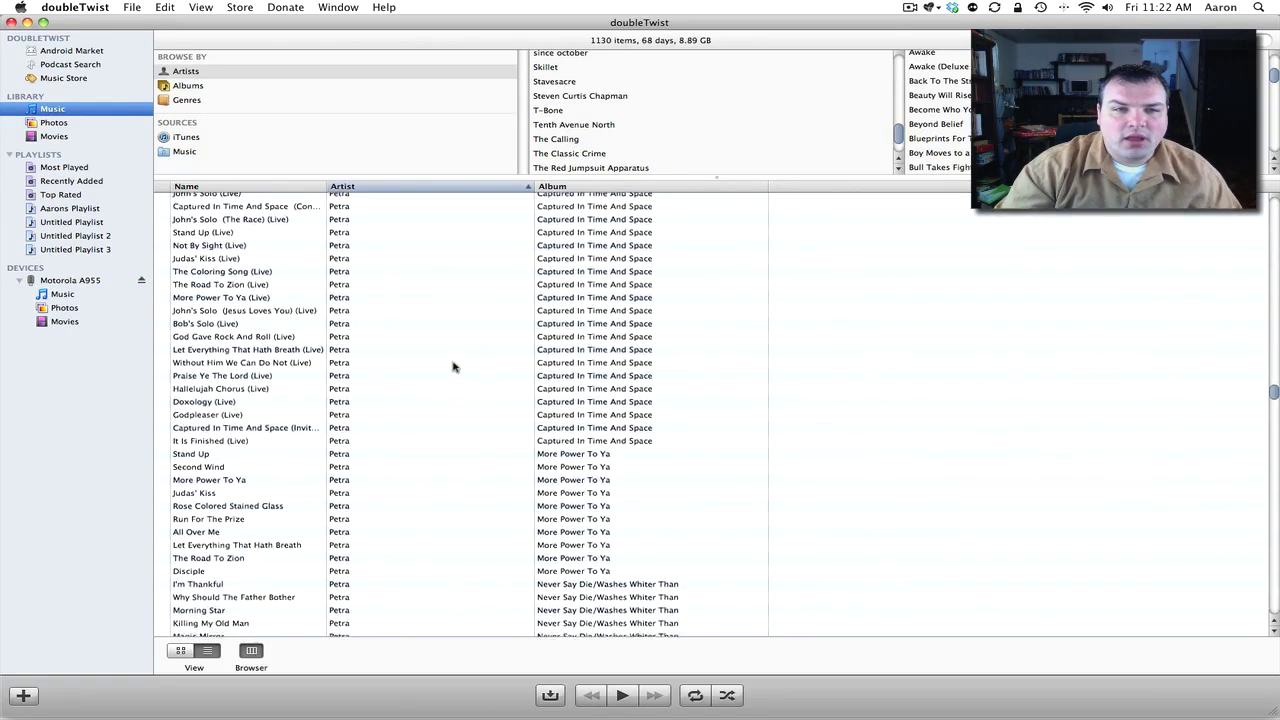
scroll(452, 366, up, 20)
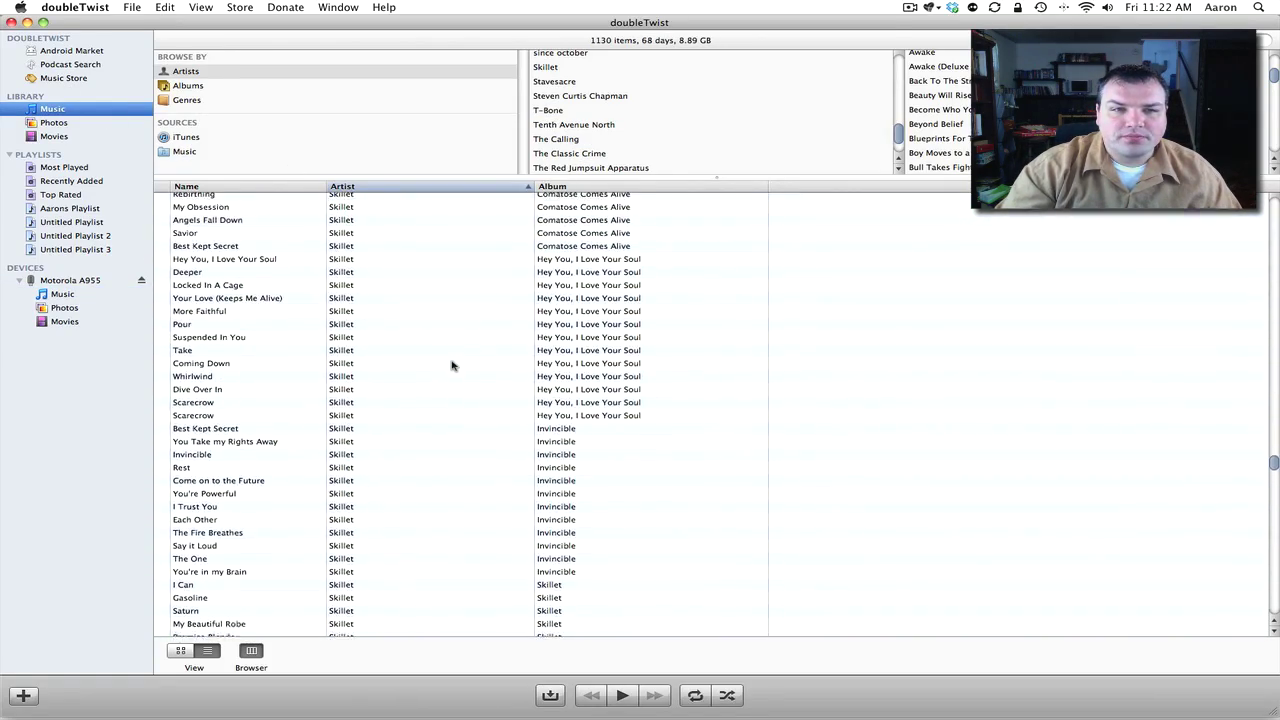
scroll(451, 366, down, 2)
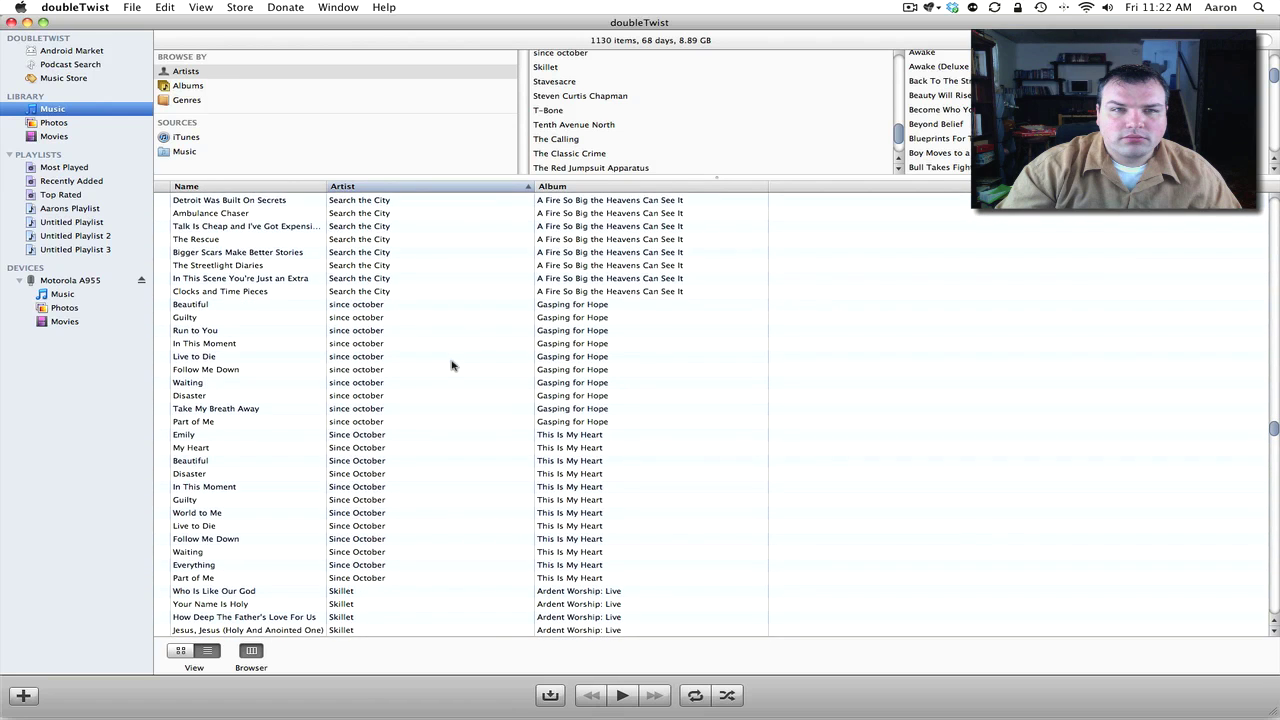
scroll(451, 363, up, 5)
click(400, 321)
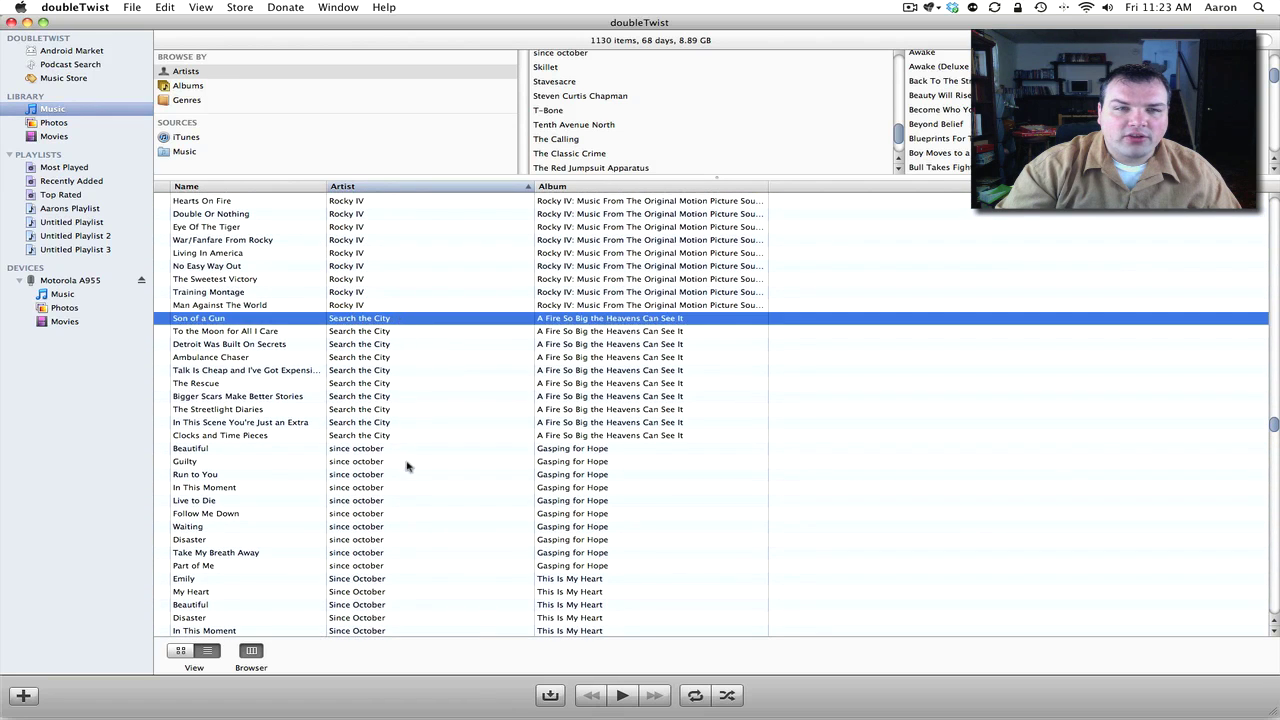
shift+click(409, 437)
drag(422, 380, 58, 285)
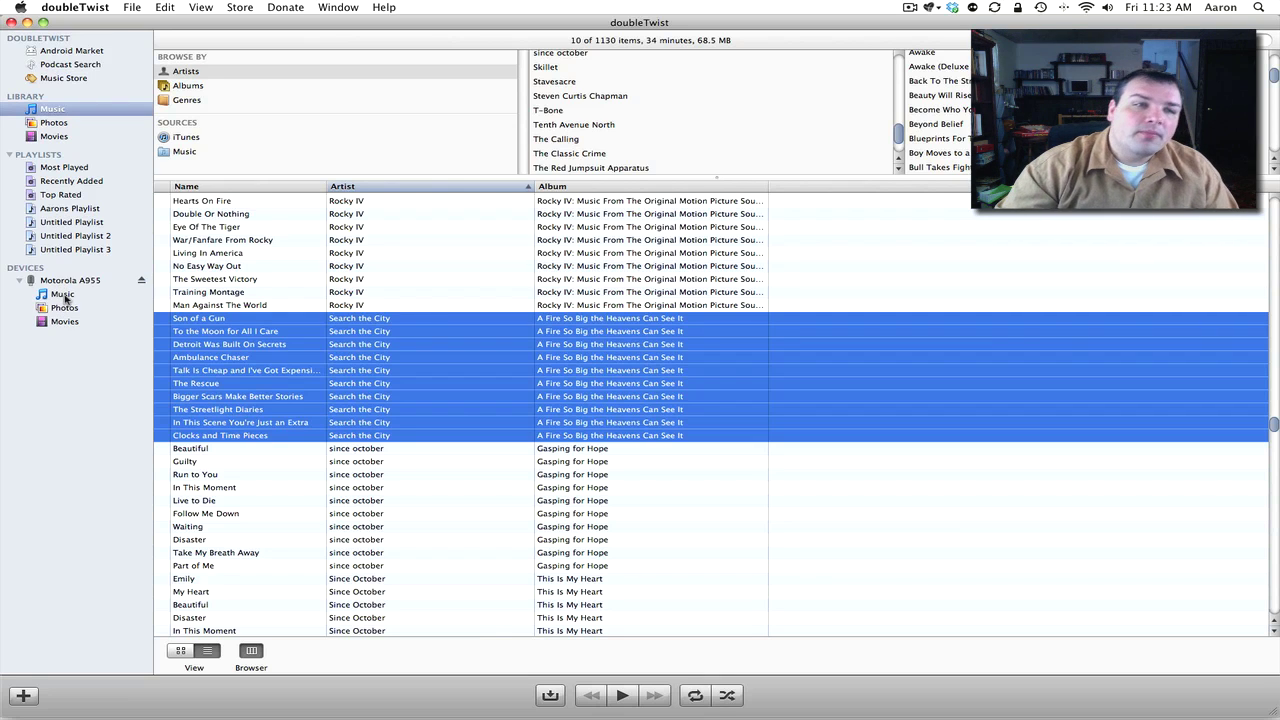
- Check the music, photos and movies stored on the Motorola A955 and open the Android Market
click(62, 296)
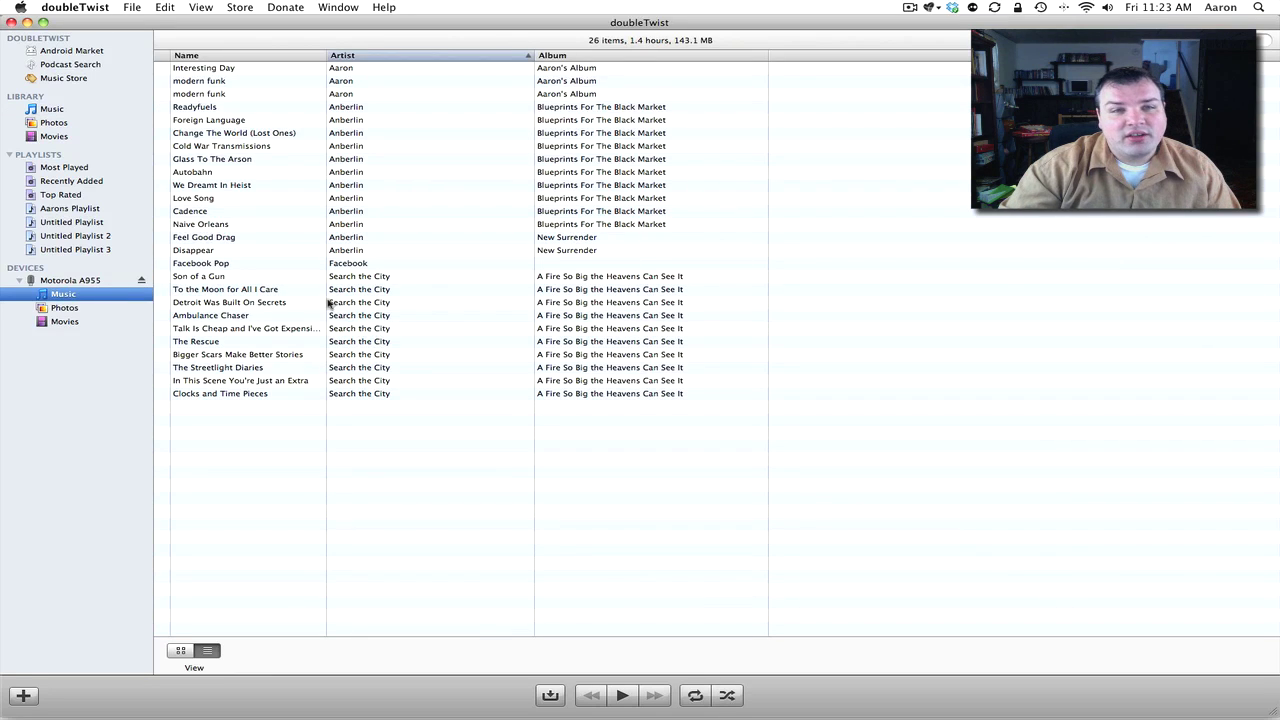
click(70, 311)
click(65, 322)
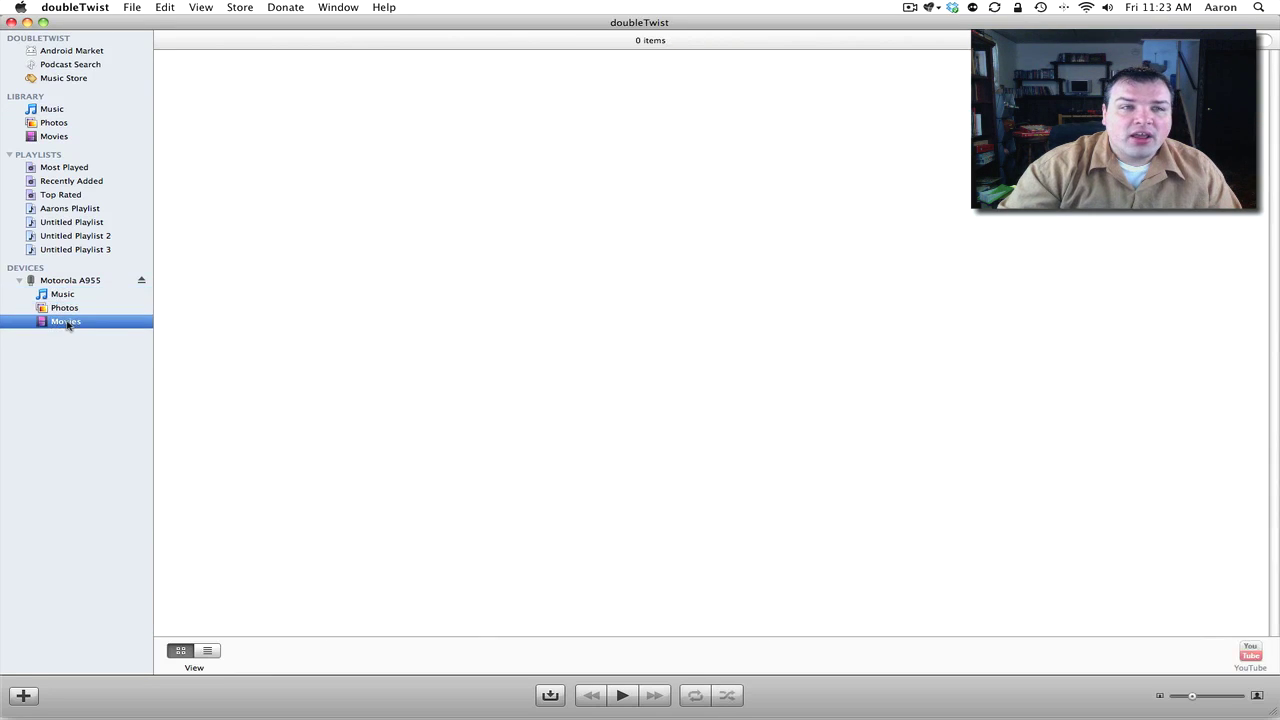
click(60, 51)
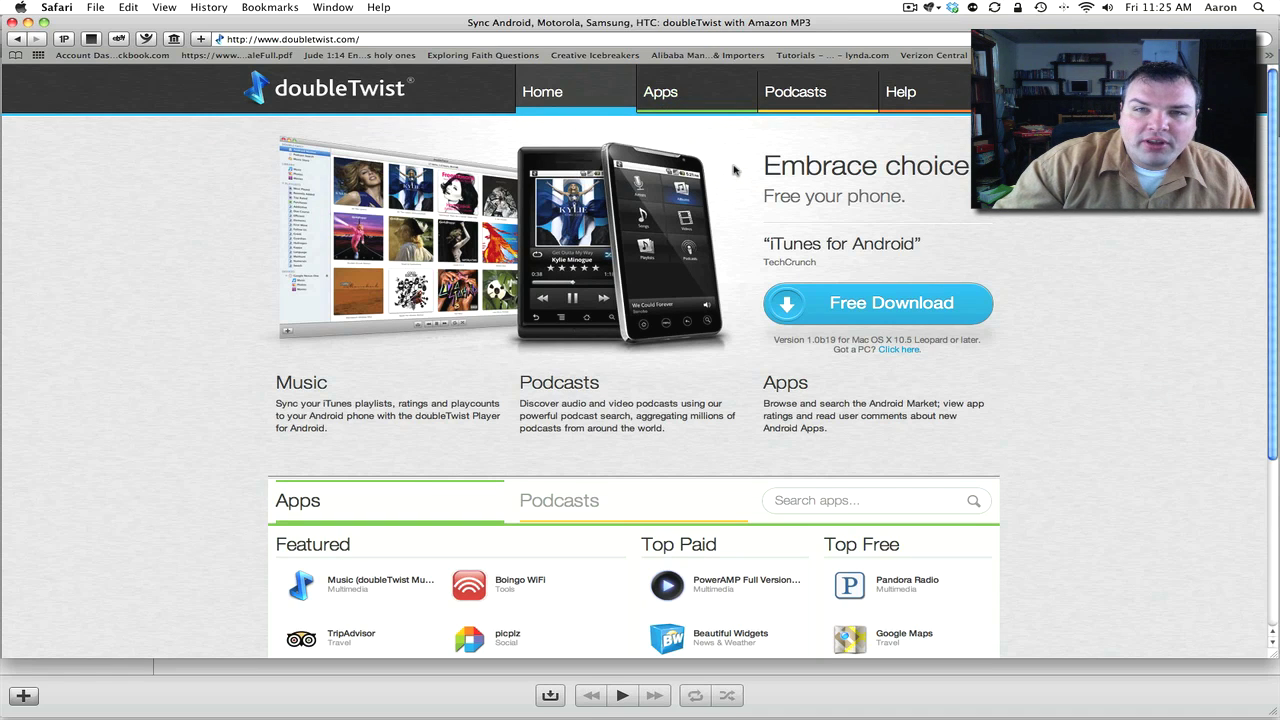
- On the doubleTwist website in Safari, start downloading the PC installer doubleTwistSetup.exe and close the Downloads window
scroll(735, 173, down, 5)
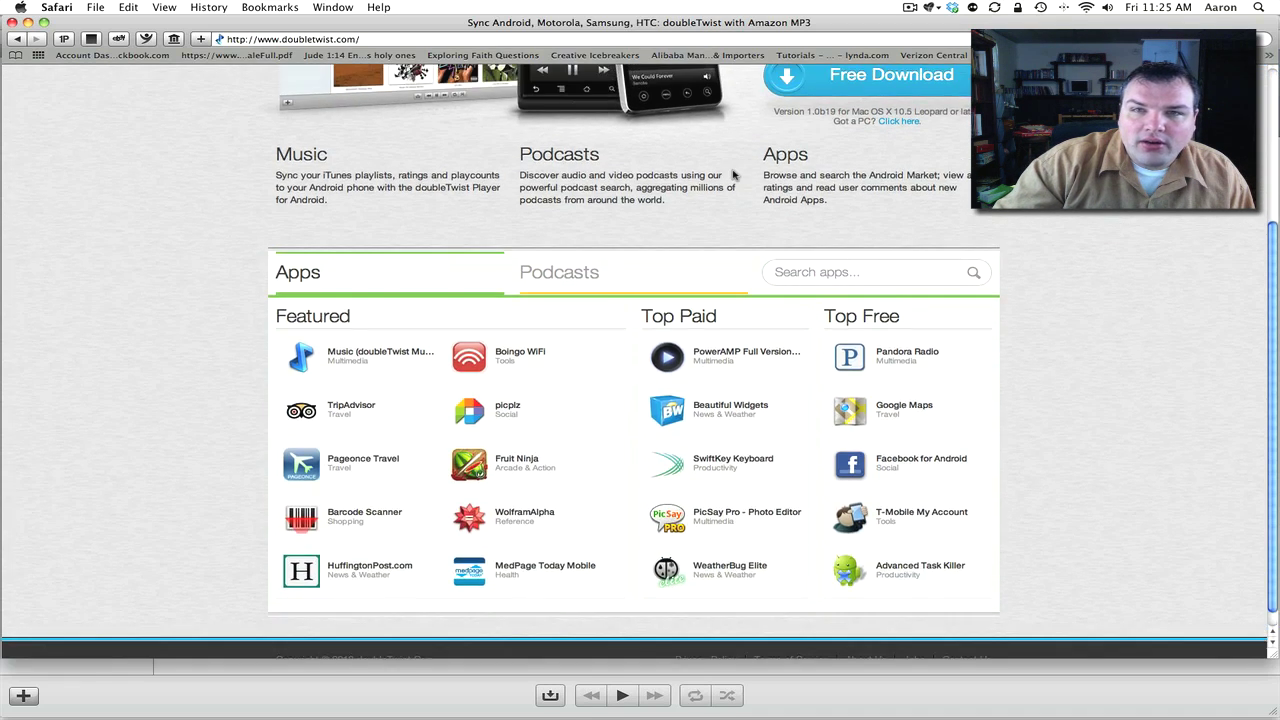
click(899, 121)
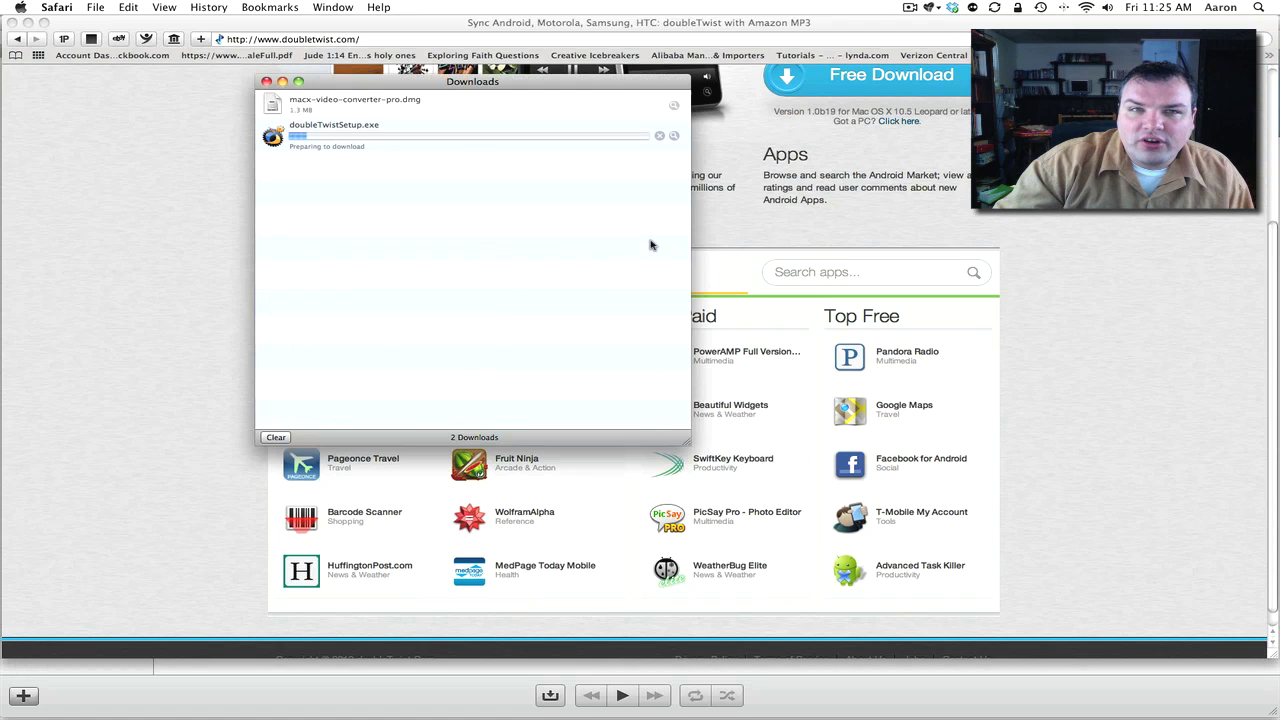
click(266, 82)
- Revisit the Mac download section of the website, close the browser window and return to doubleTwist's Android Market
scroll(266, 87, up, 5)
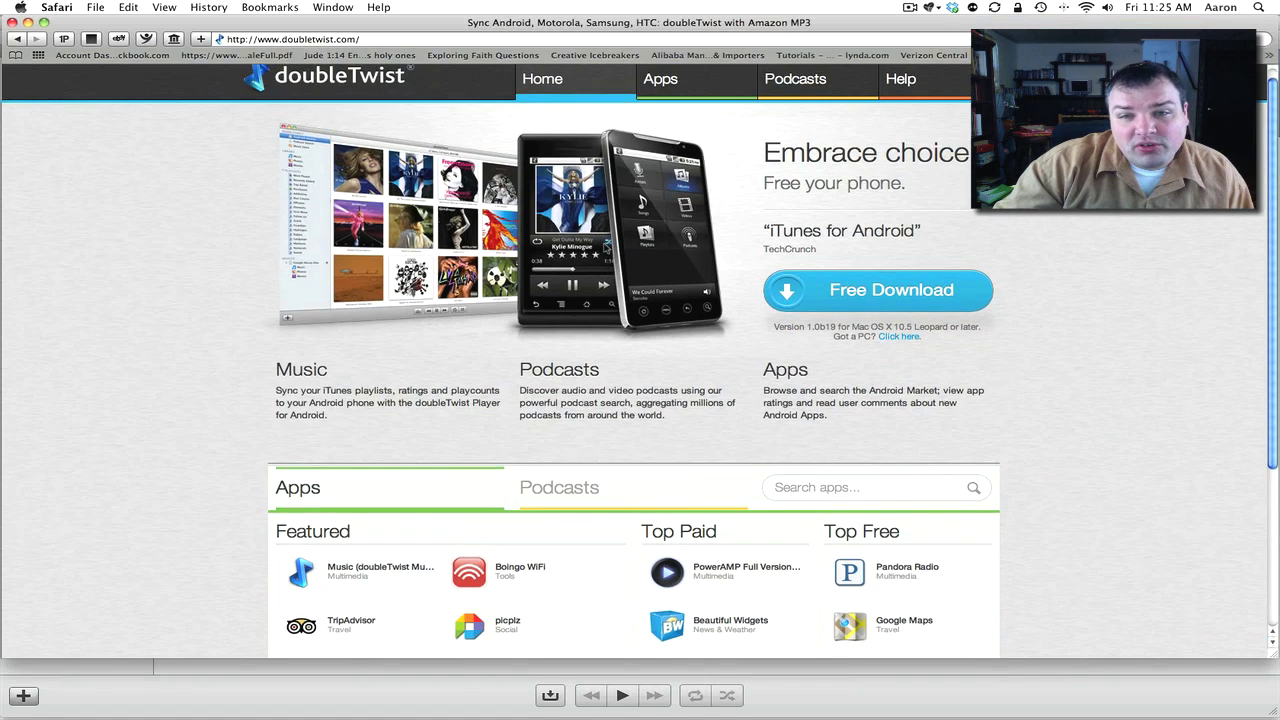
scroll(610, 249, up, 1)
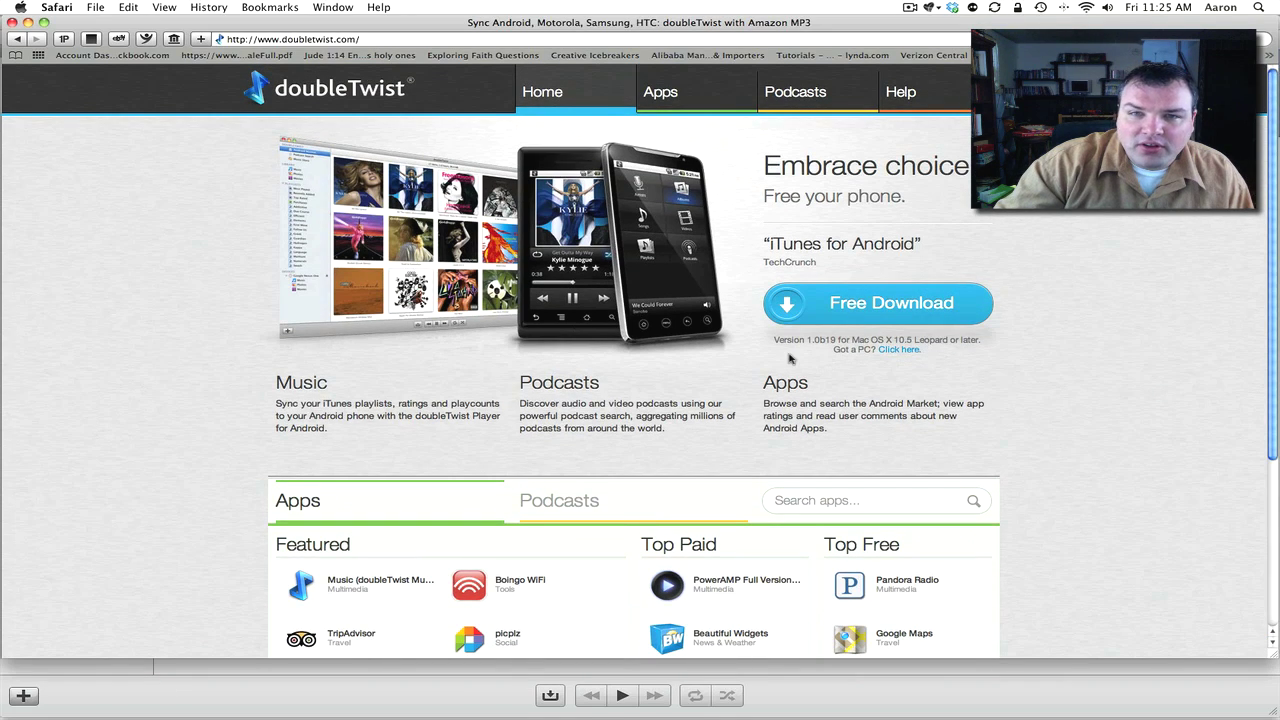
click(12, 22)
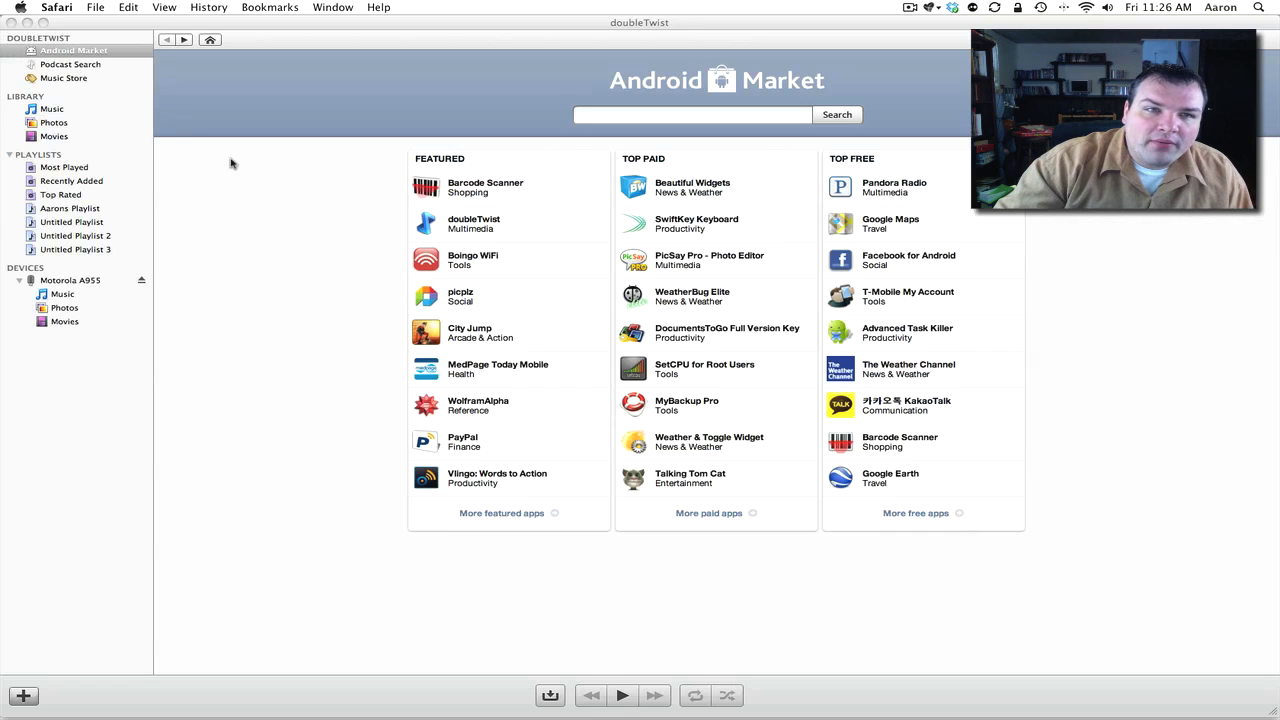
click(260, 177)
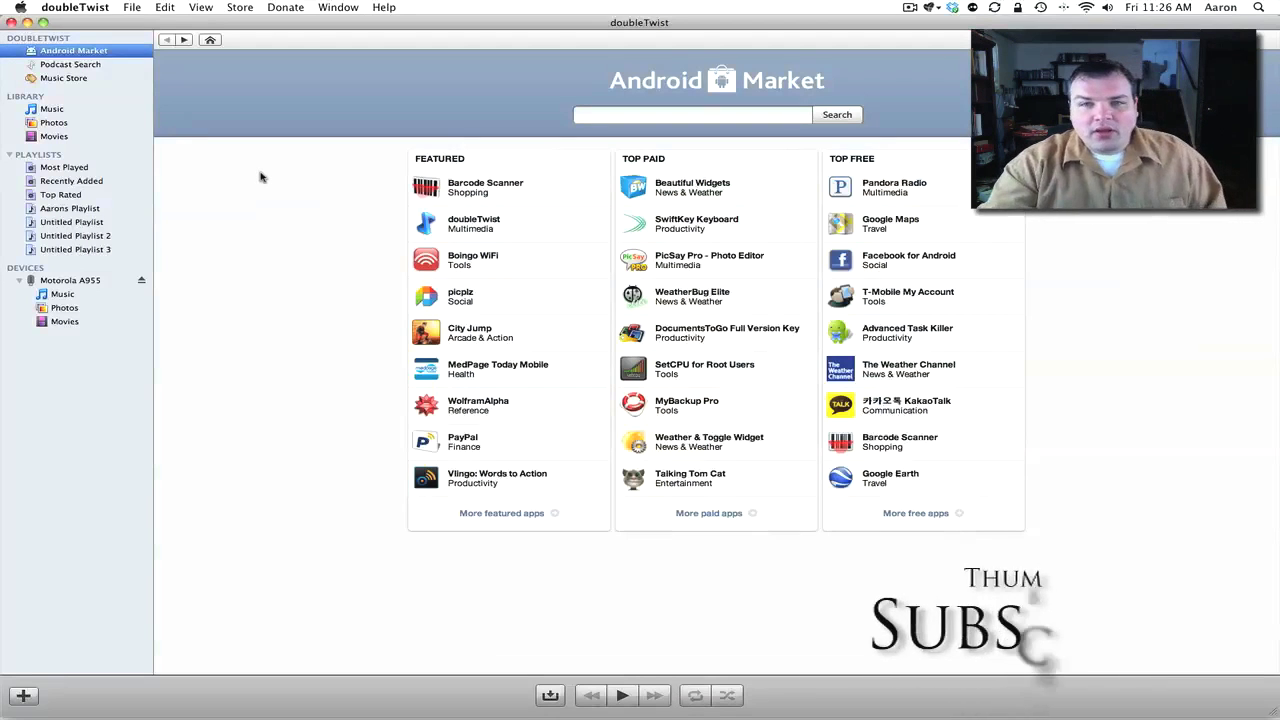